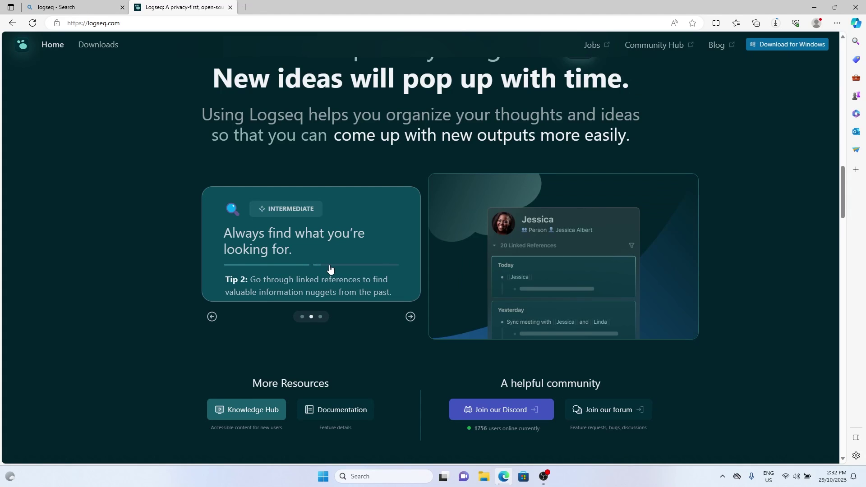
# - Scroll through the starting journal page and type 'my nam' into a block
pyautogui.scroll(-4, 136, 324)
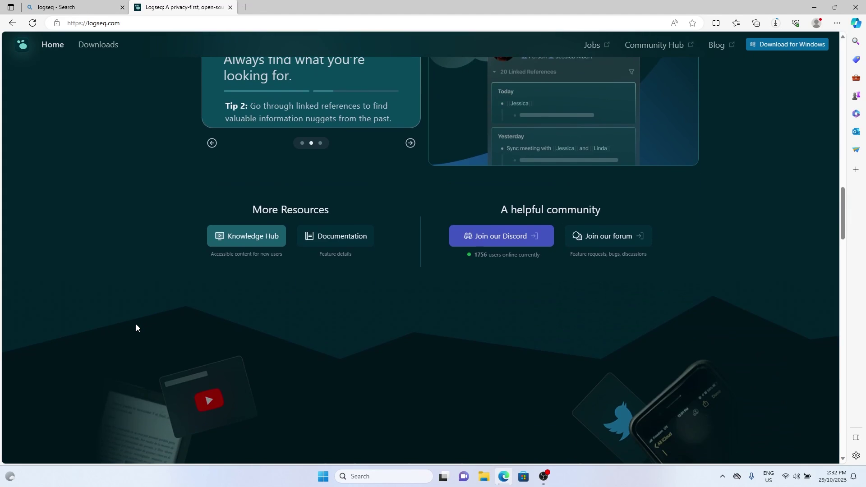
pyautogui.scroll(-4, 136, 324)
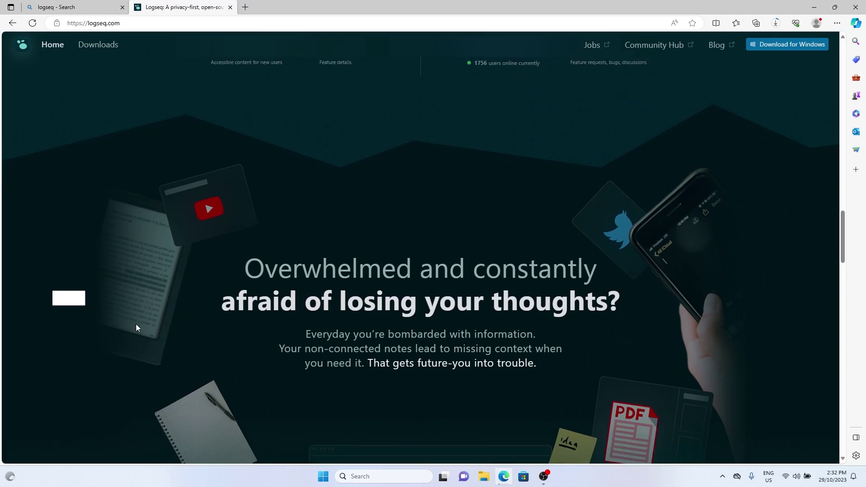
pyautogui.scroll(-3, 136, 324)
pyautogui.scroll(-3, 137, 324)
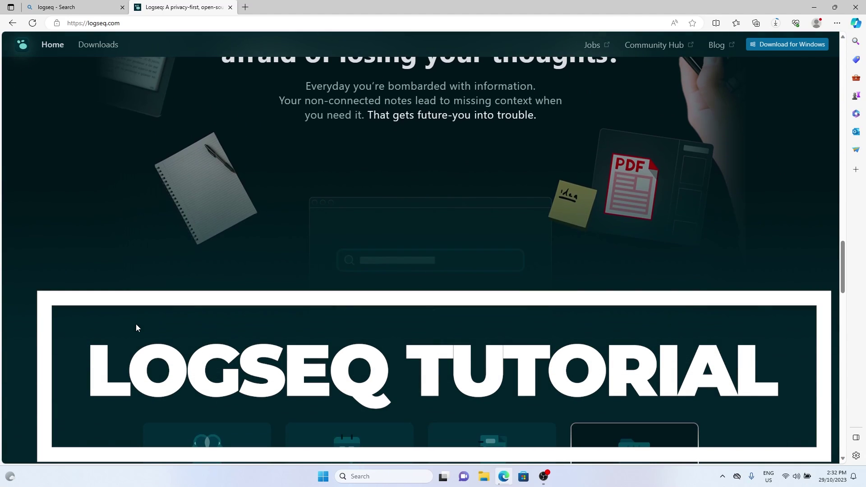
pyautogui.scroll(-4, 136, 324)
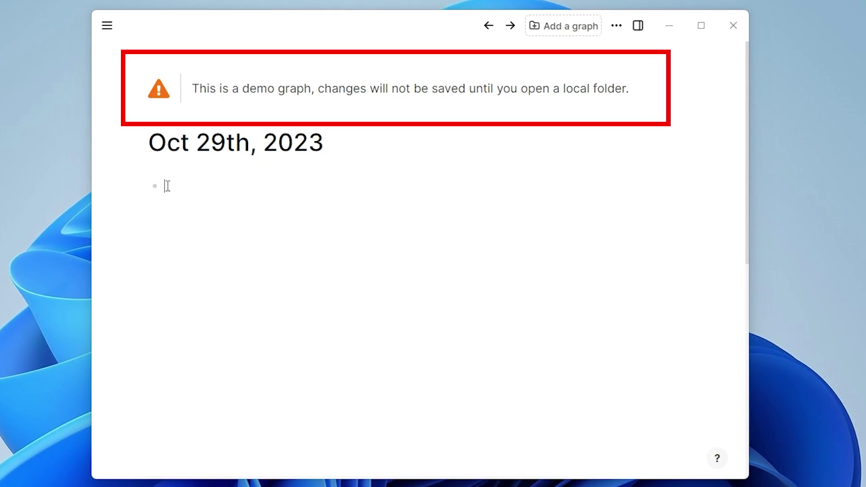
pyautogui.write('my nam')
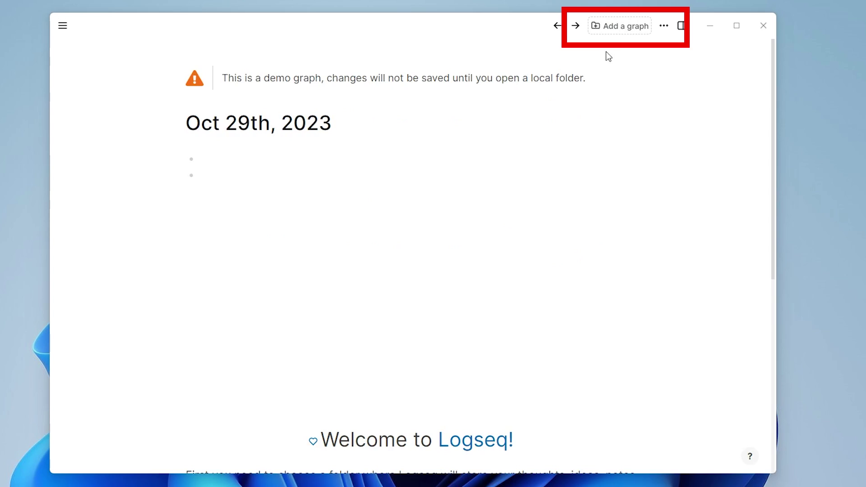
# - Add a graph stored in a new 'MKs Guide Workspace' folder created inside Documents
pyautogui.click(621, 26)
pyautogui.scroll(-1, 325, 271)
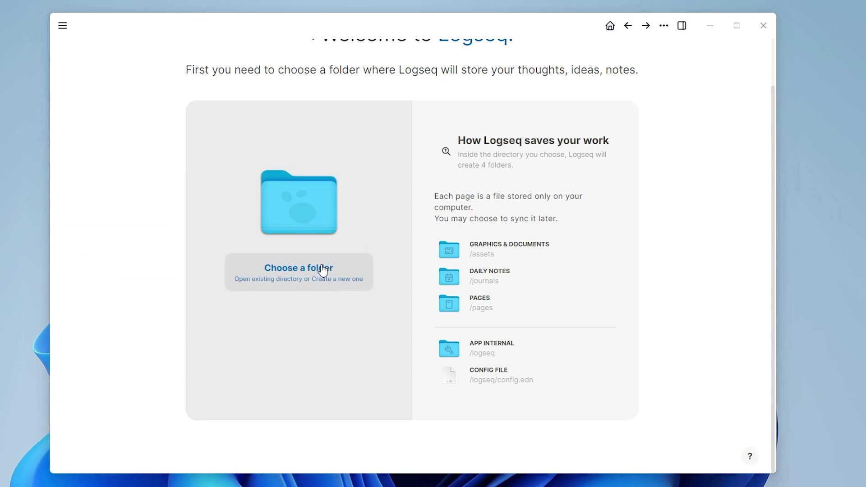
pyautogui.click(287, 279)
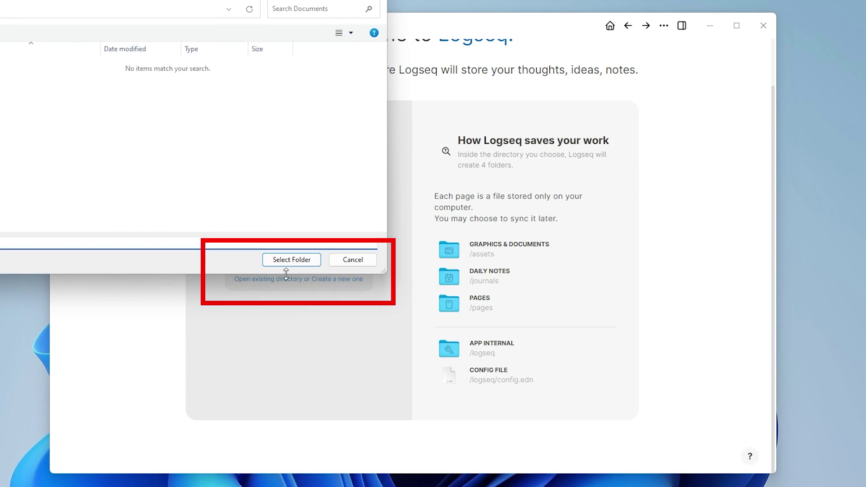
pyautogui.moveTo(382, 271); pyautogui.dragTo(596, 368)
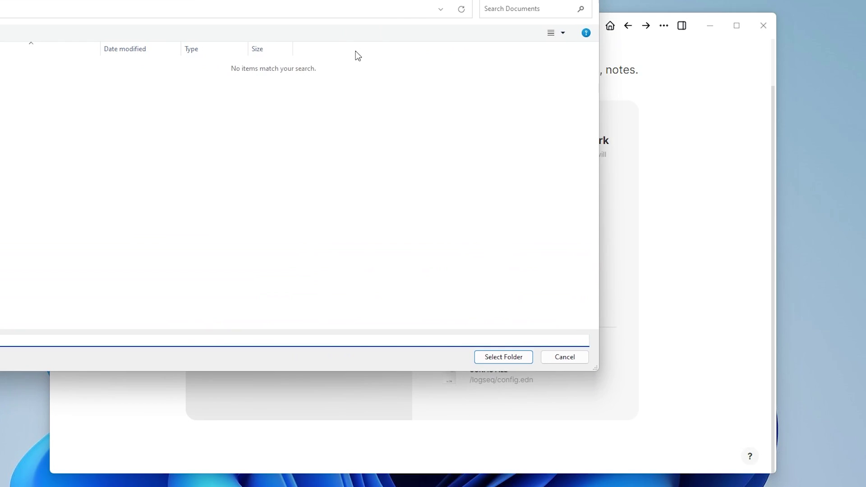
pyautogui.moveTo(352, 0); pyautogui.dragTo(536, 68)
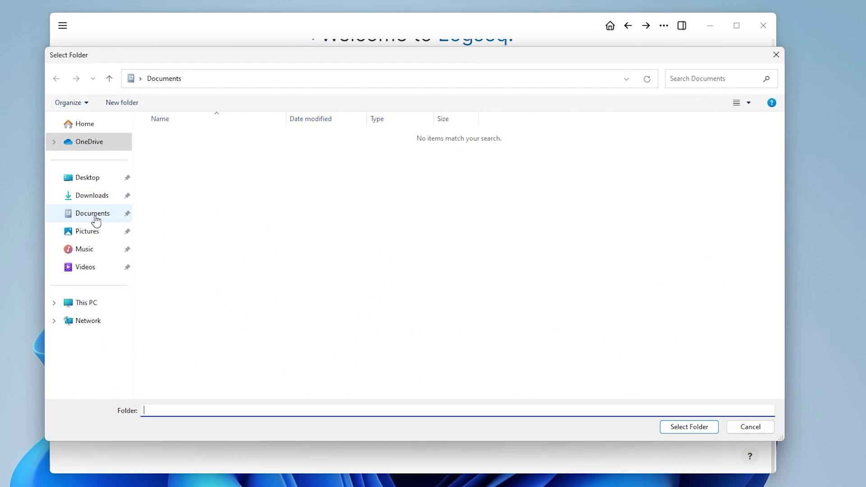
pyautogui.click(96, 217)
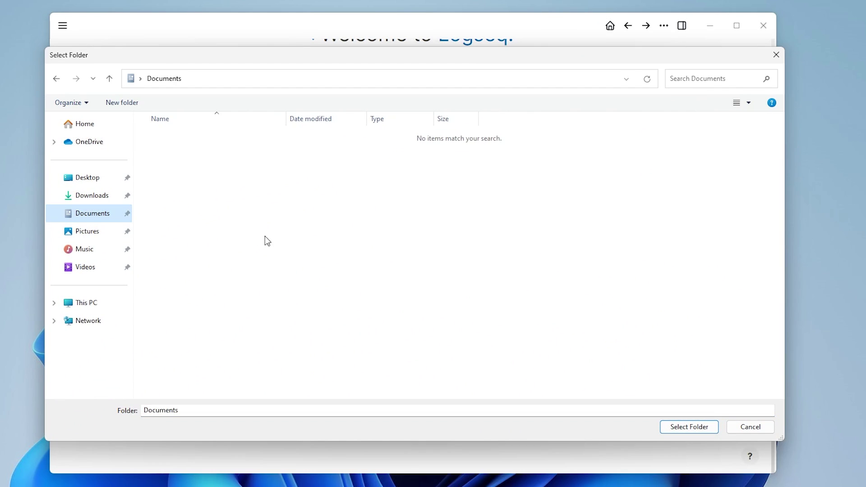
pyautogui.click(127, 107)
pyautogui.write('MKs Guide Workspace')
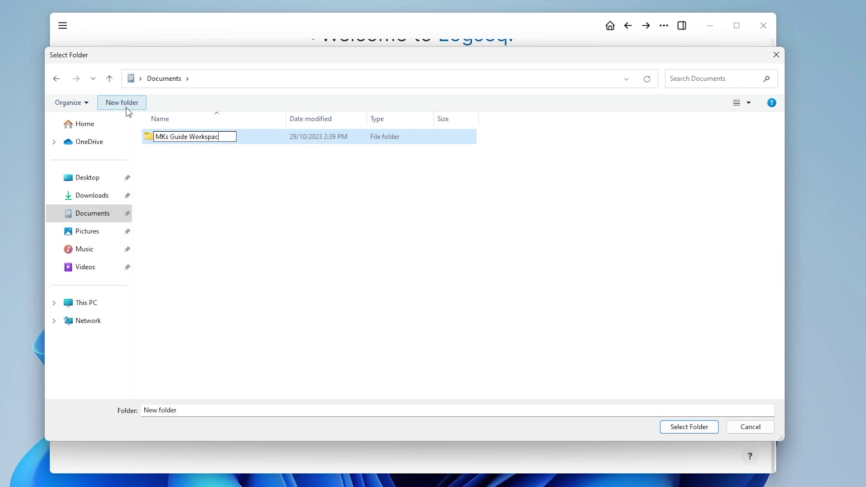
pyautogui.press('Return')
pyautogui.click(705, 427)
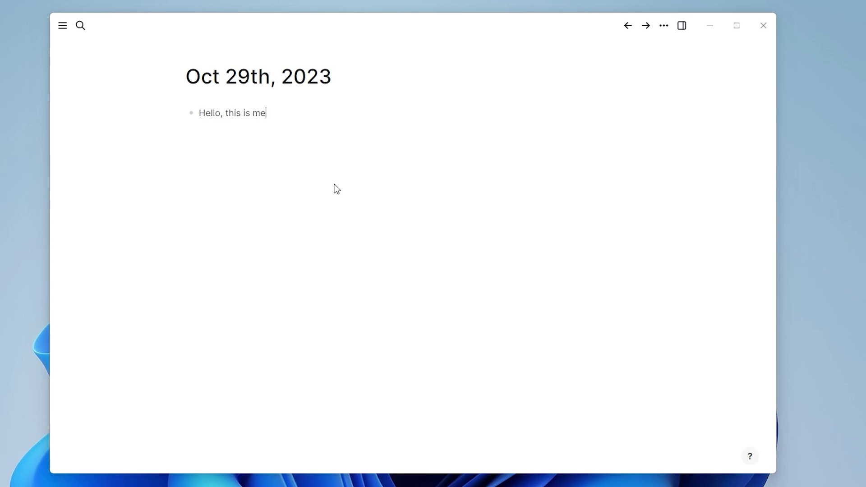
# - Write 'Hello, this is me!' in the journal block
pyautogui.write('!')
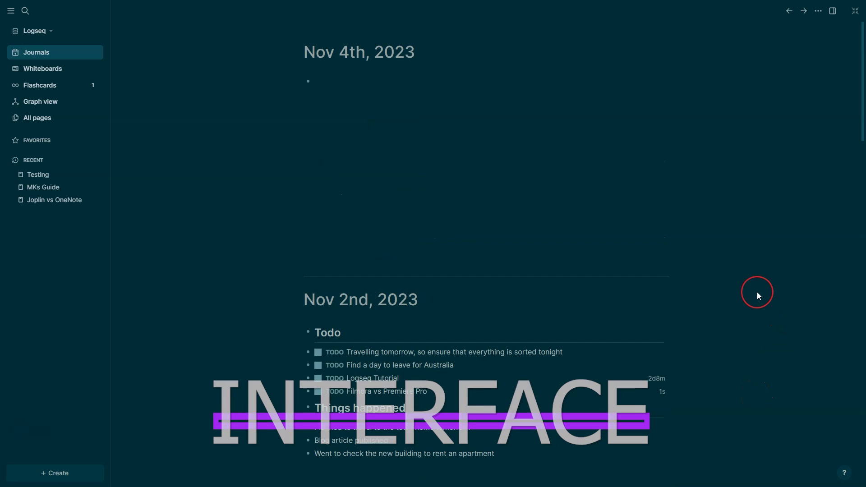
pyautogui.scroll(-1, 756, 287)
pyautogui.scroll(-10, 755, 289)
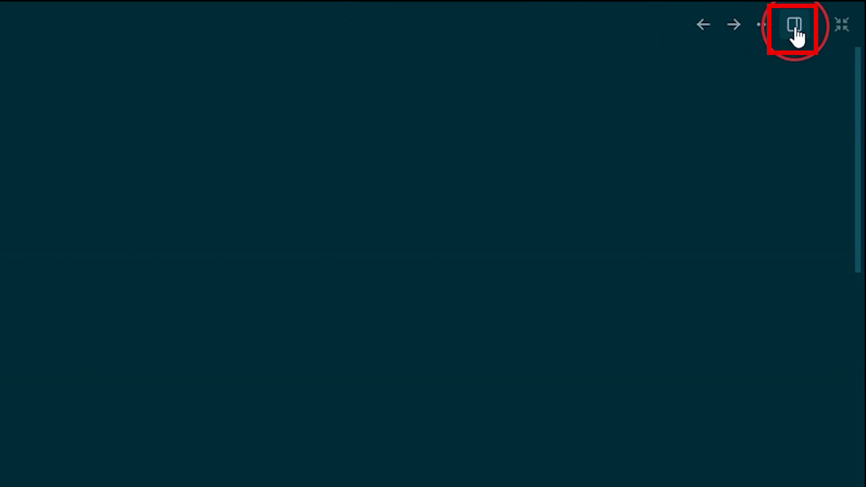
# - Open the right sidebar and show the Nov 4th, 2023 page graph
pyautogui.click(814, 17)
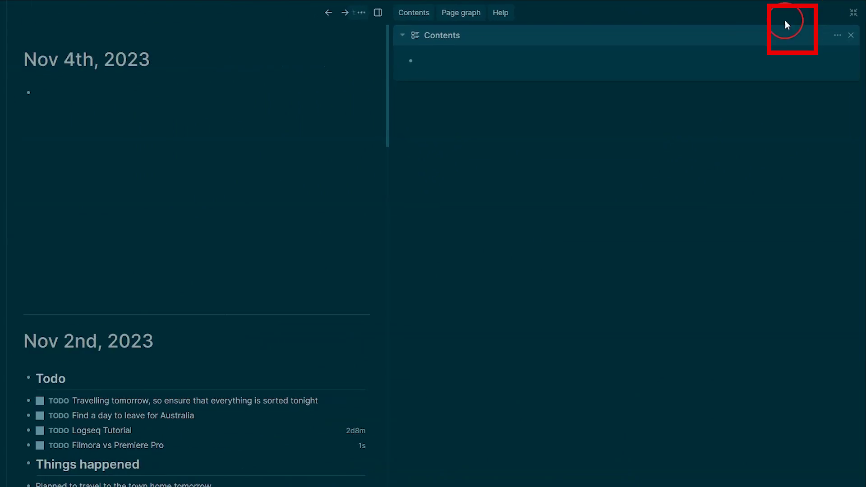
pyautogui.click(456, 60)
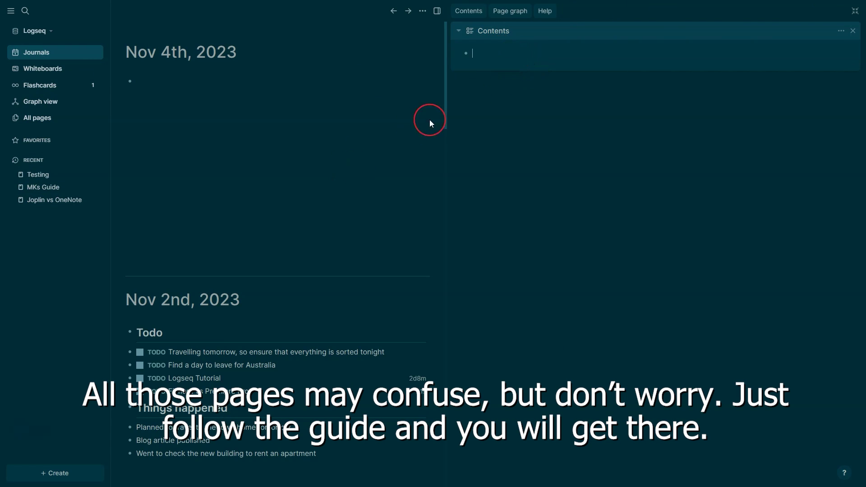
pyautogui.click(500, 18)
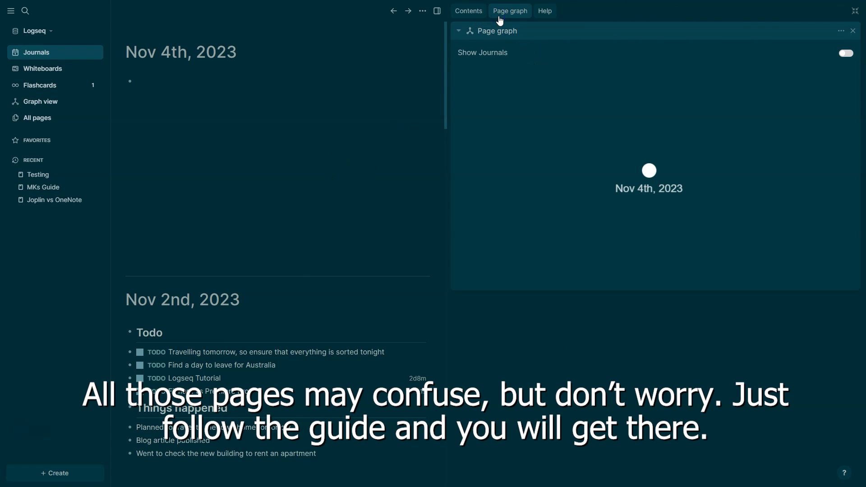
# - Close the sidebar, preview the light theme in Settings, revert to dark, and view Keymap
pyautogui.click(437, 11)
pyautogui.click(816, 10)
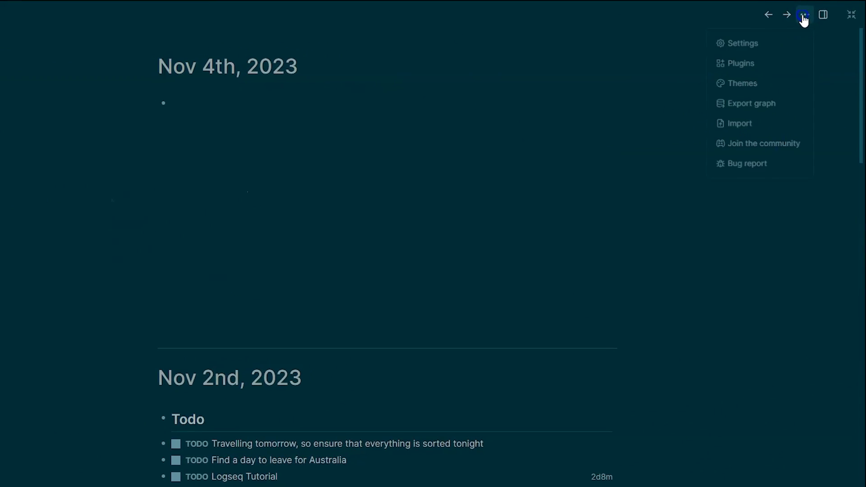
pyautogui.click(742, 43)
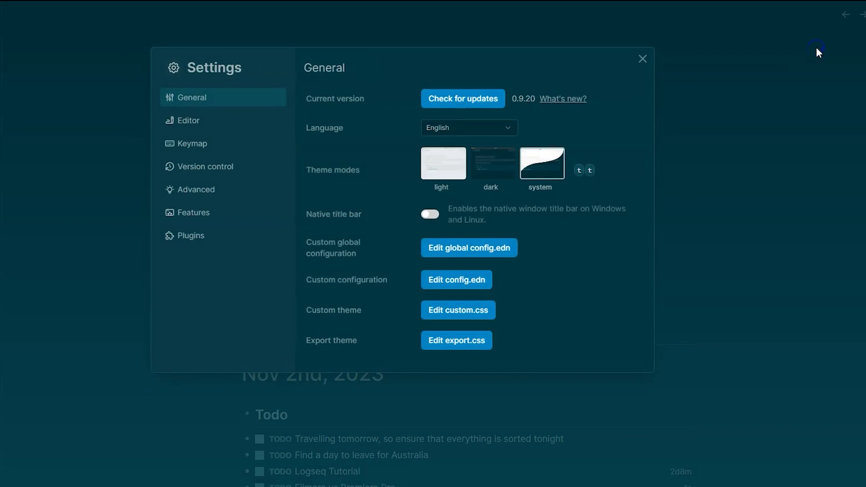
pyautogui.click(447, 171)
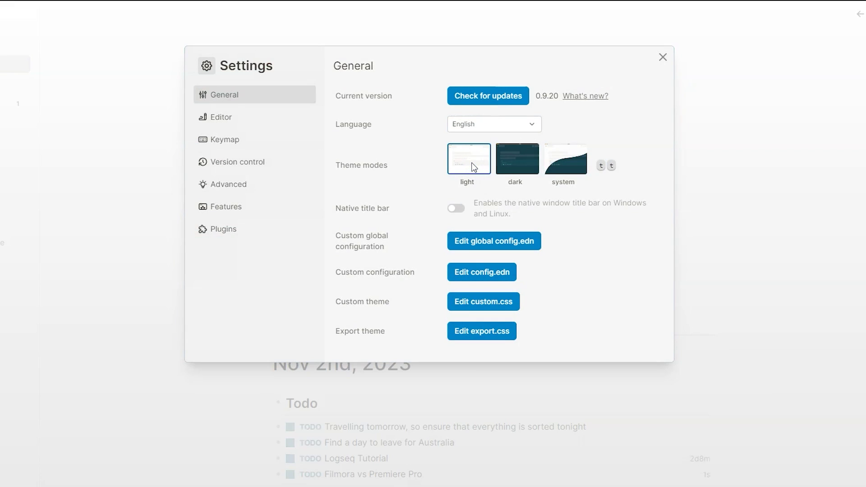
pyautogui.click(517, 160)
pyautogui.click(522, 159)
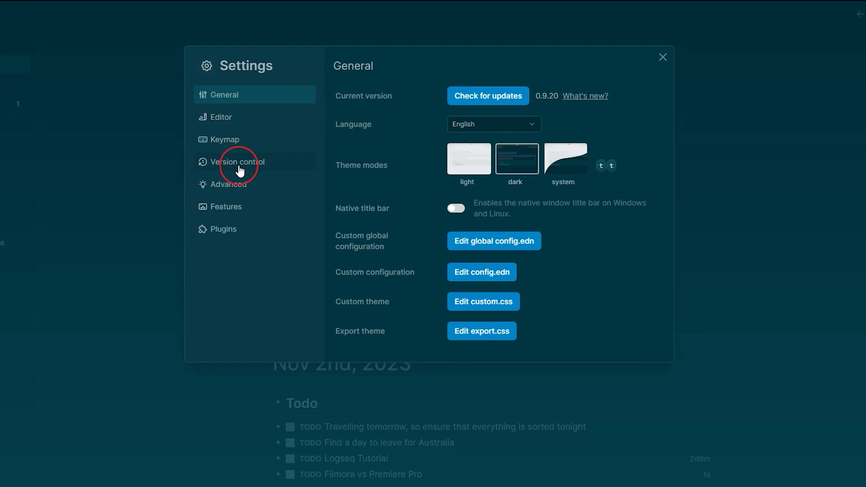
pyautogui.click(234, 132)
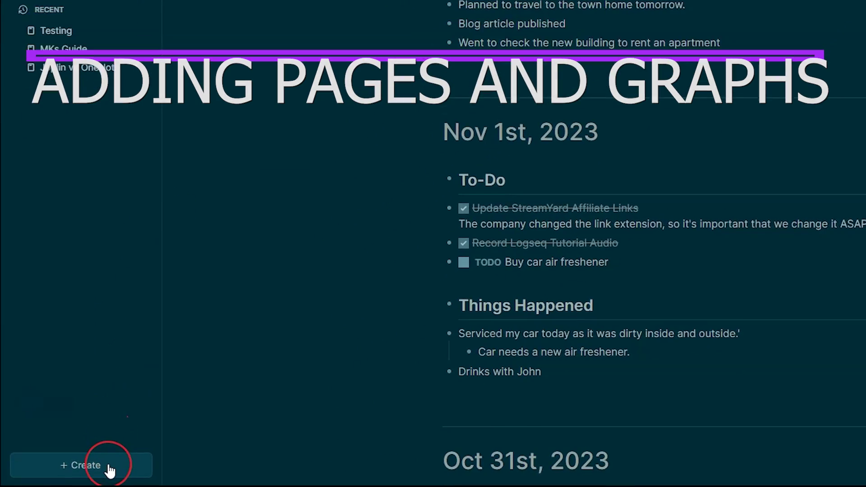
# - Create a new page named 'Good Software Channel'
pyautogui.click(110, 470)
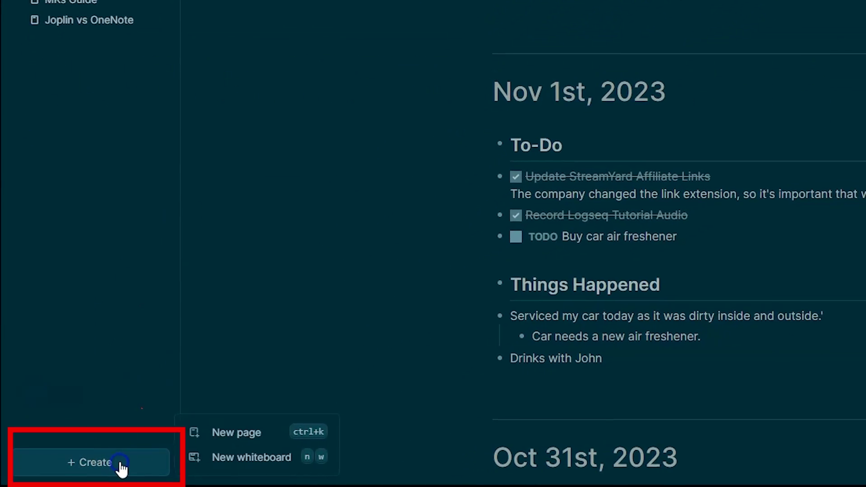
pyautogui.click(223, 431)
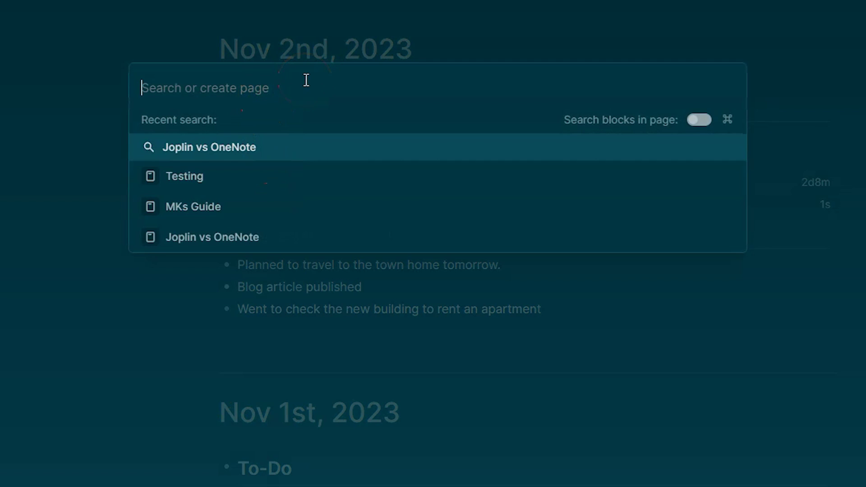
pyautogui.write('Good Software ')
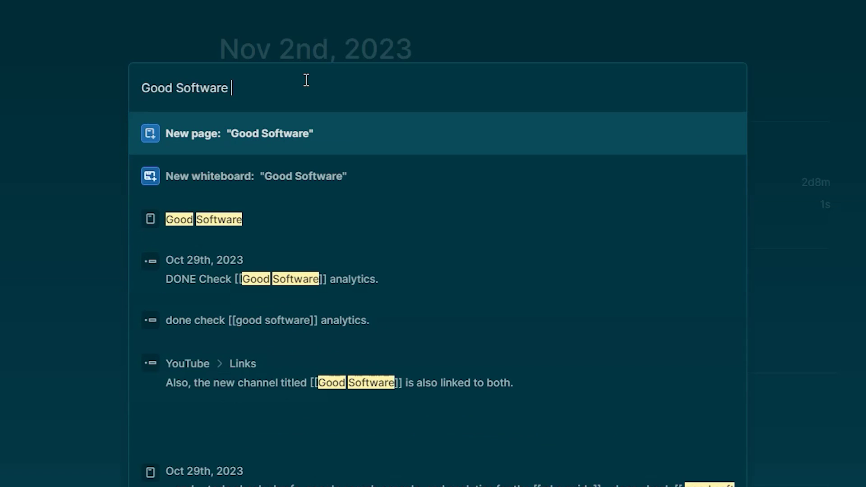
pyautogui.write('Channel')
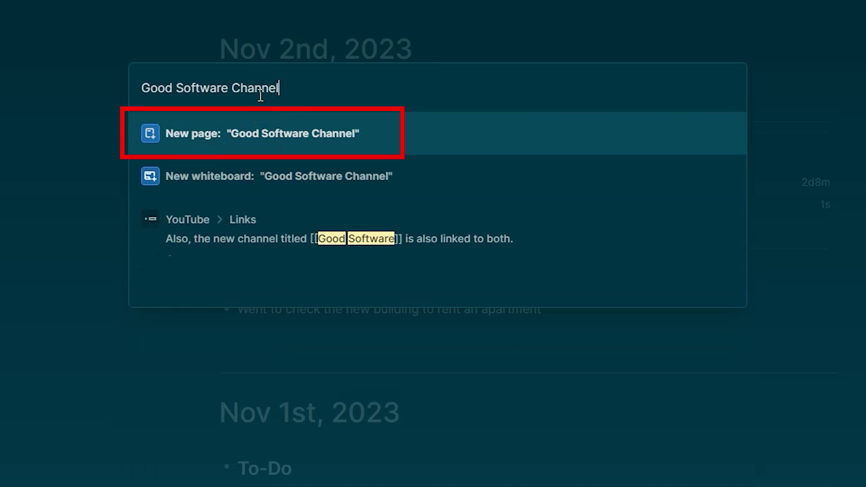
pyautogui.click(277, 134)
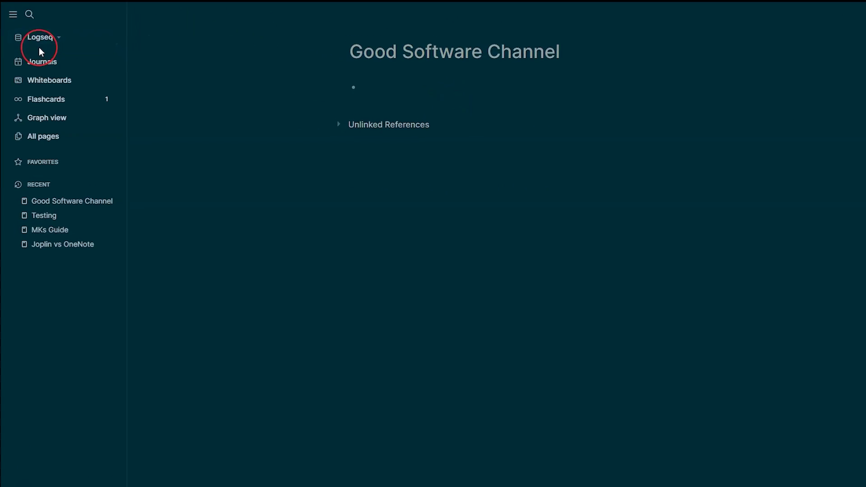
# - Begin adding another graph, then cancel the folder selection
pyautogui.click(50, 31)
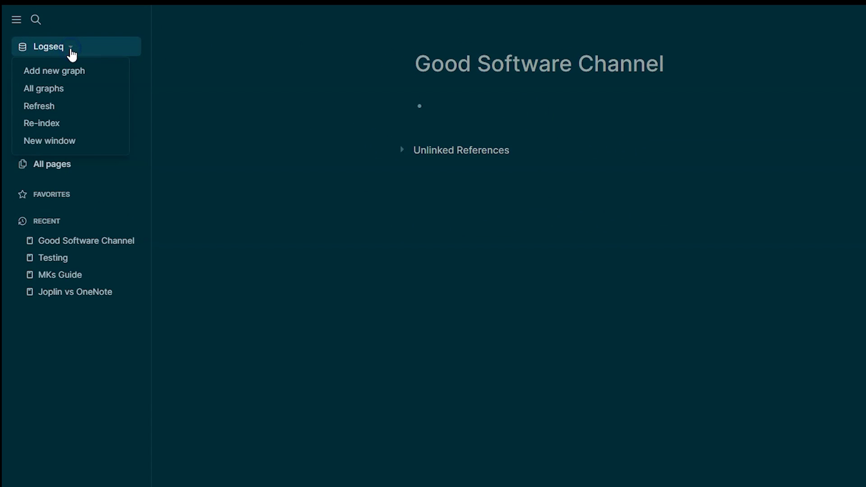
pyautogui.click(81, 75)
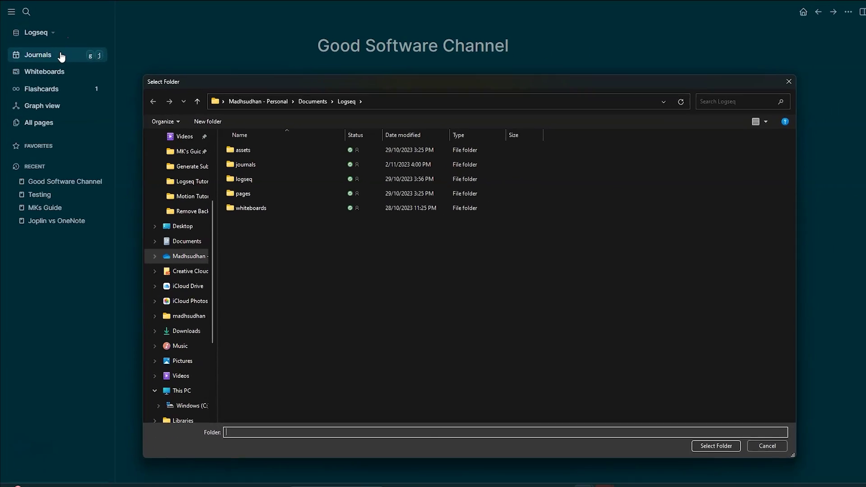
pyautogui.click(740, 430)
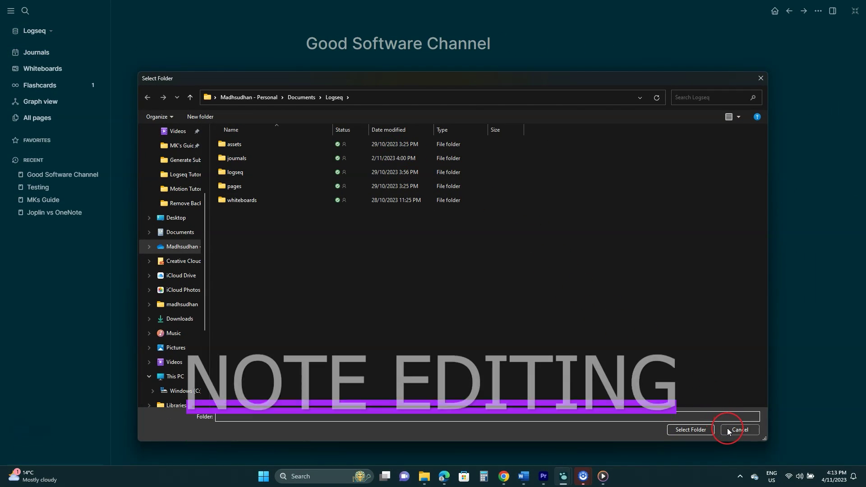
# - Add '## Markdown language program', '### Heading 3' and '<u>Underline</u>' blocks to the page
pyautogui.click(414, 108)
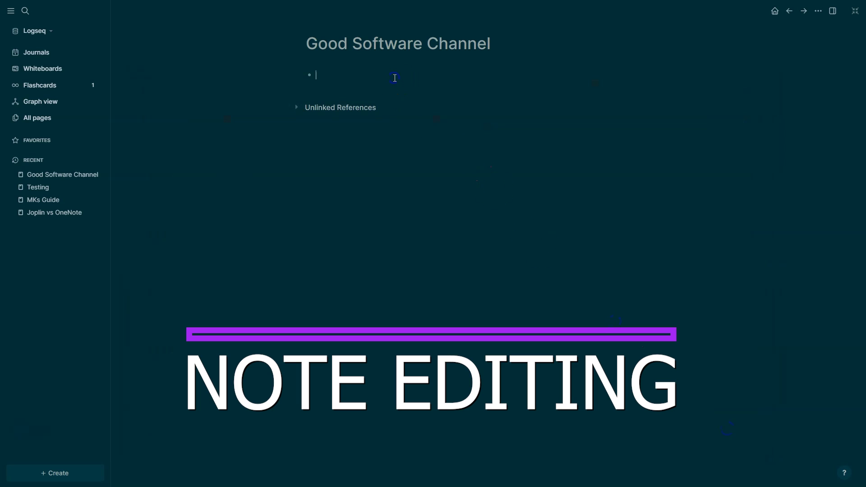
pyautogui.write('## M')
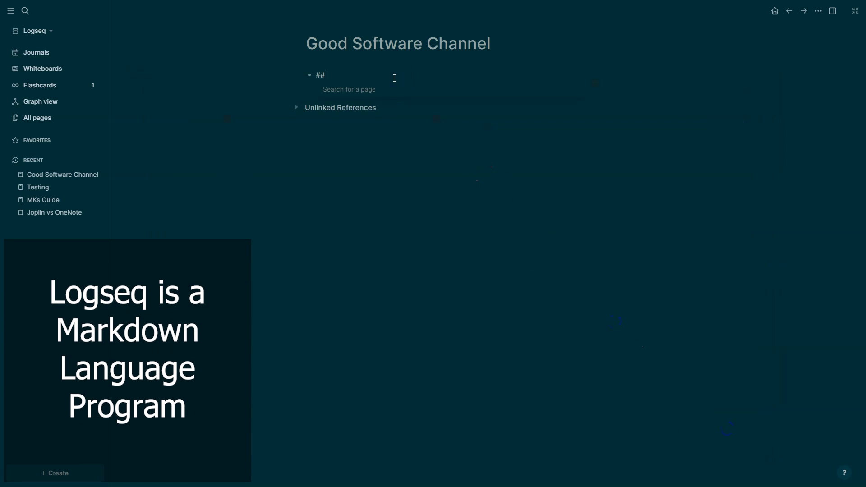
pyautogui.write('arkdown language program')
pyautogui.press('Return')
pyautogui.write('### Headi')
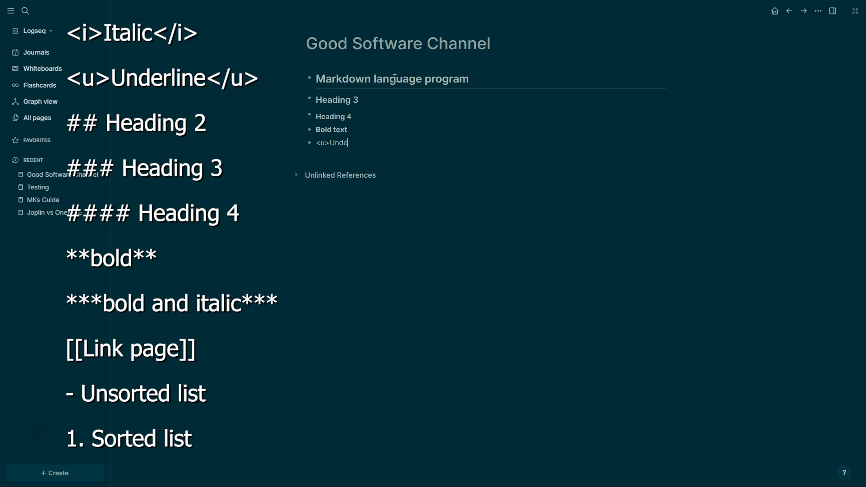
pyautogui.write('>Underline</u>')
pyautogui.press('Return')
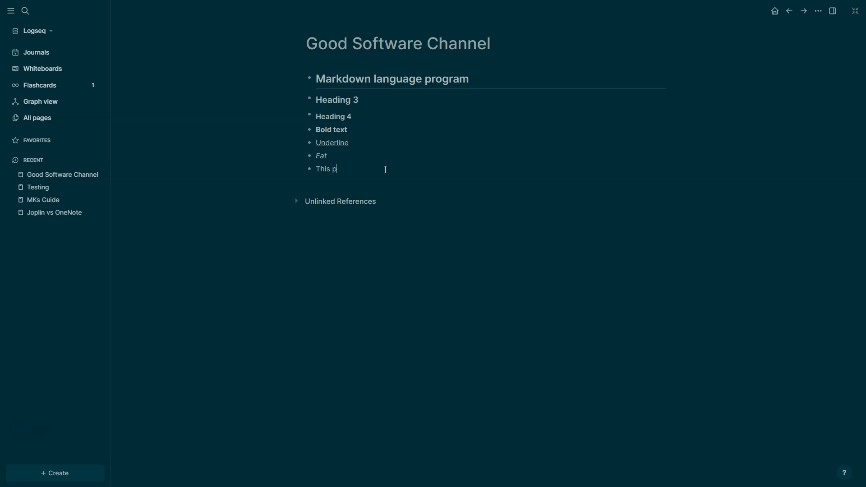
# - Add blocks linking [[MKs Guide]] and a new [[Logseq Tutorial]] page, then open Logseq Tutorial
pyautogui.write("age links to '")
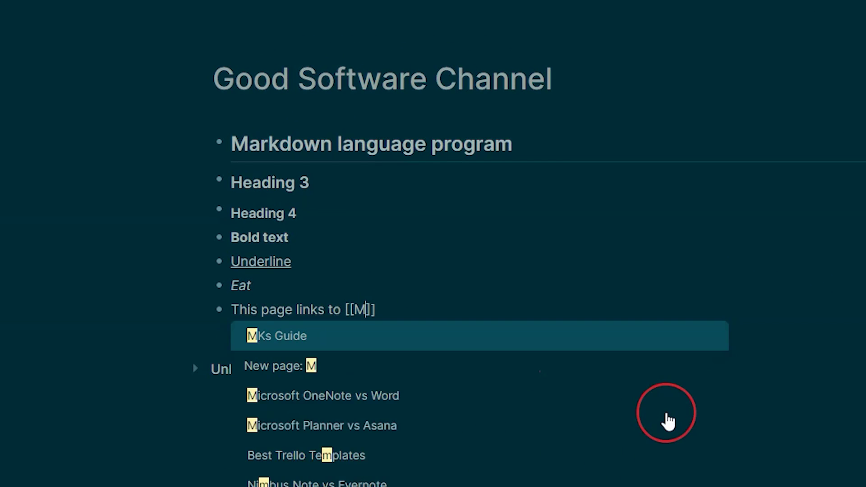
pyautogui.write('s')
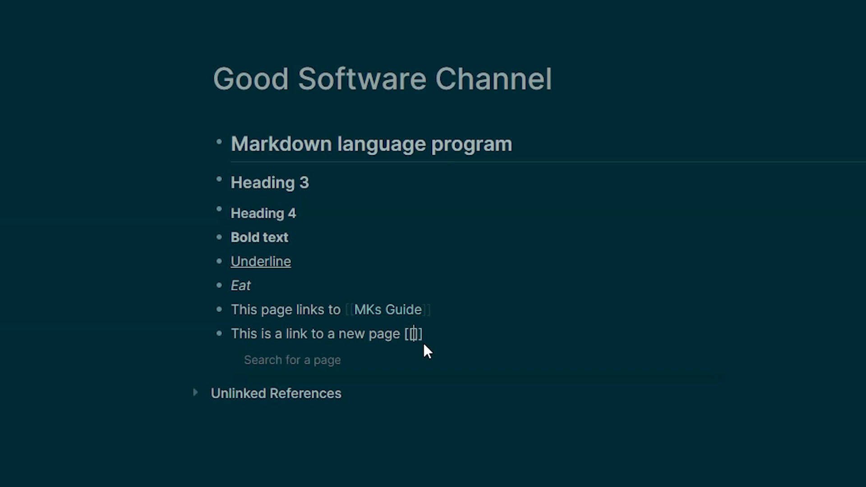
pyautogui.write('Logseq Tutorial')
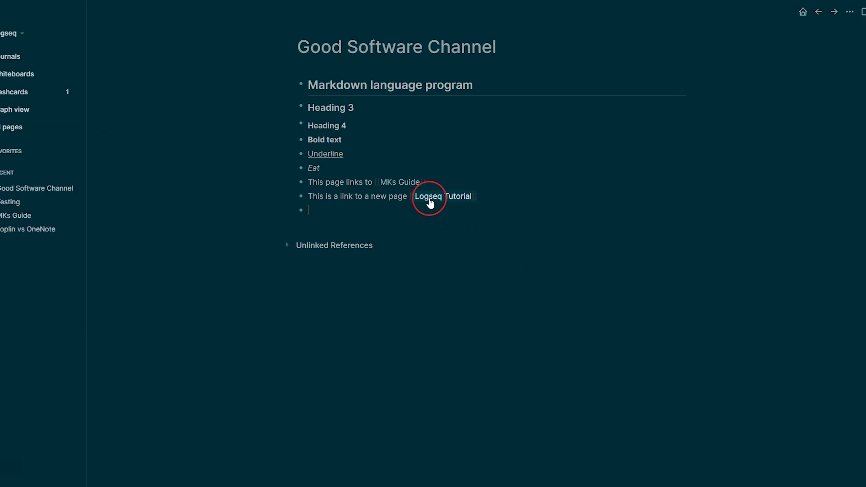
pyautogui.click(442, 182)
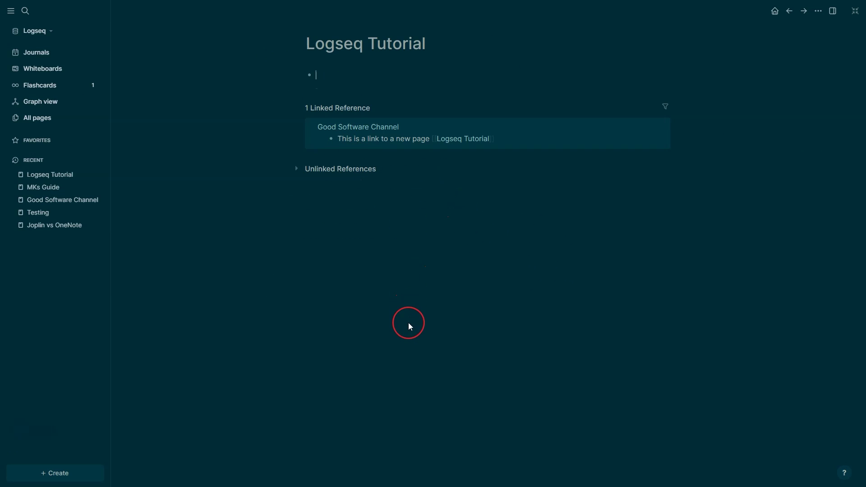
# - Open MKs Guide from Recent and expand its 3 Unlinked References
pyautogui.click(68, 192)
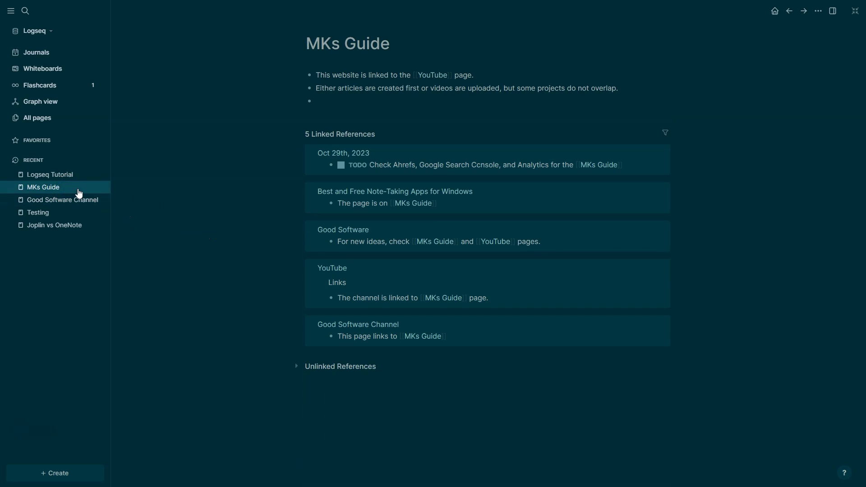
pyautogui.click(320, 374)
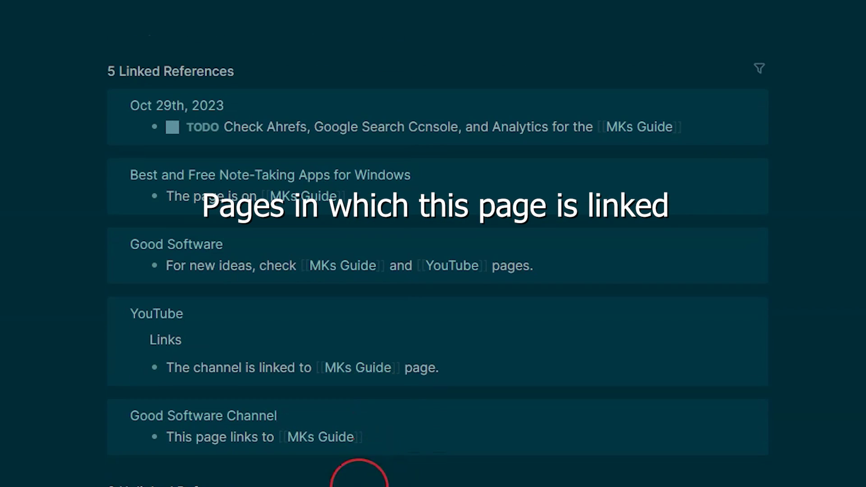
pyautogui.scroll(-10, 330, 461)
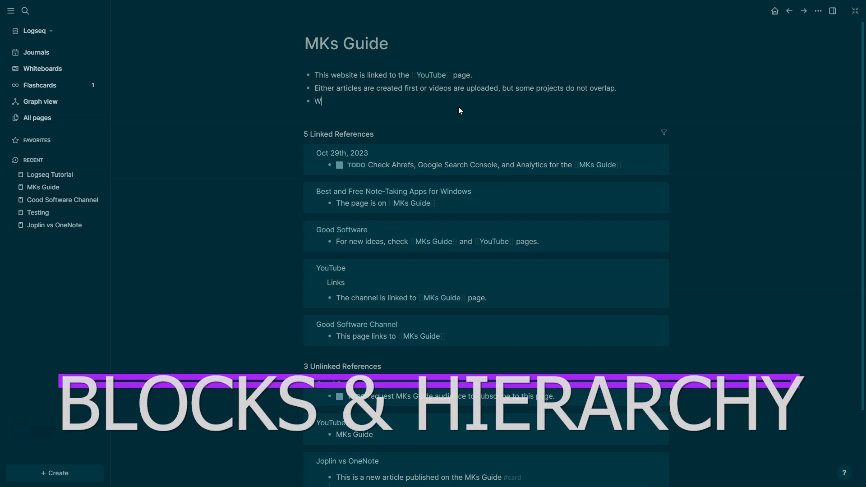
# - Add 'We need new articles to improve SEO' with a second line 'SEO stands for Search…'
pyautogui.write('We need new ar')
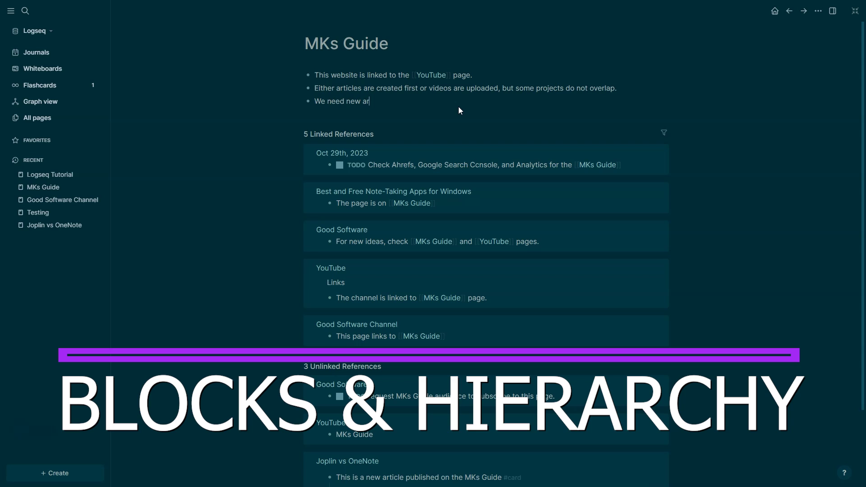
pyautogui.write('ticles to improve SEOP')
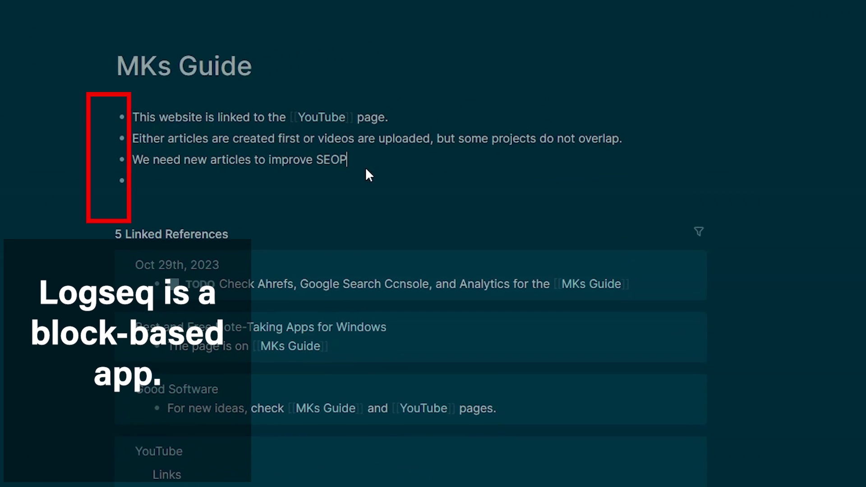
pyautogui.press('BackSpace')
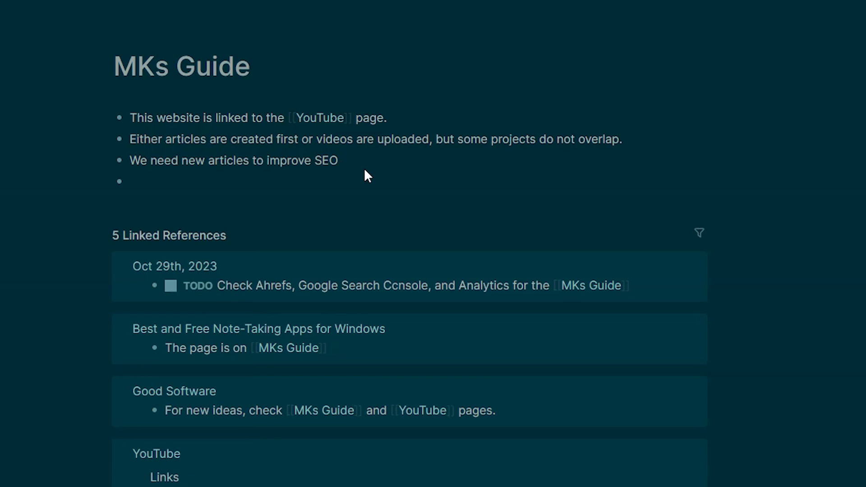
pyautogui.hotkey('shift', 'Return')
pyautogui.write('SE')
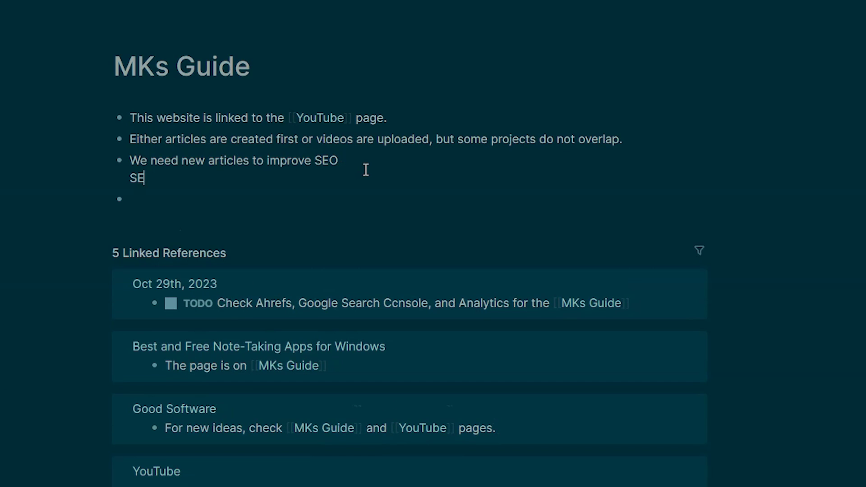
pyautogui.write('O stands f')
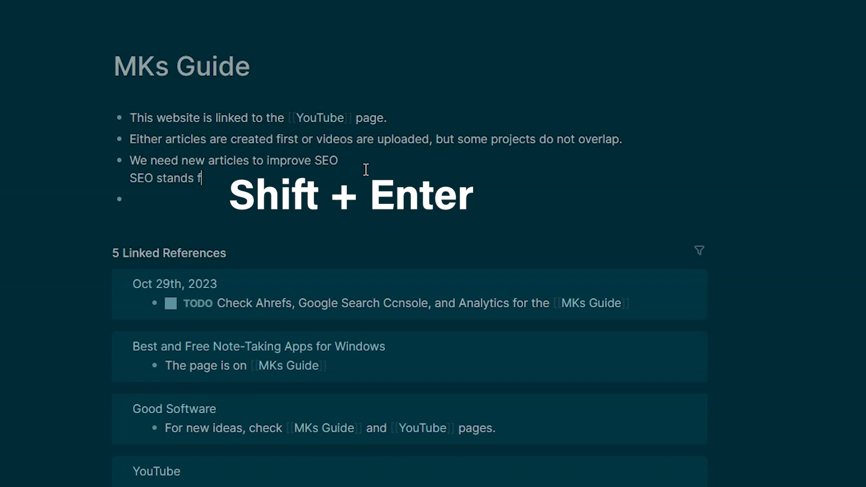
pyautogui.write('or Search Engine Optimization. #mksguide')
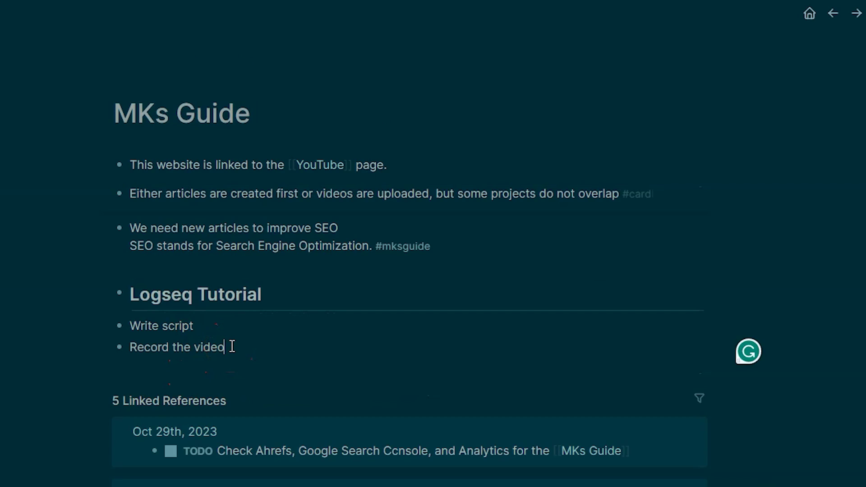
# - Add sub-steps 'Record the program while using the top features' and indented 'Highlight the stuff properly during/after recording', then zoom into Record the video
pyautogui.press('Return')
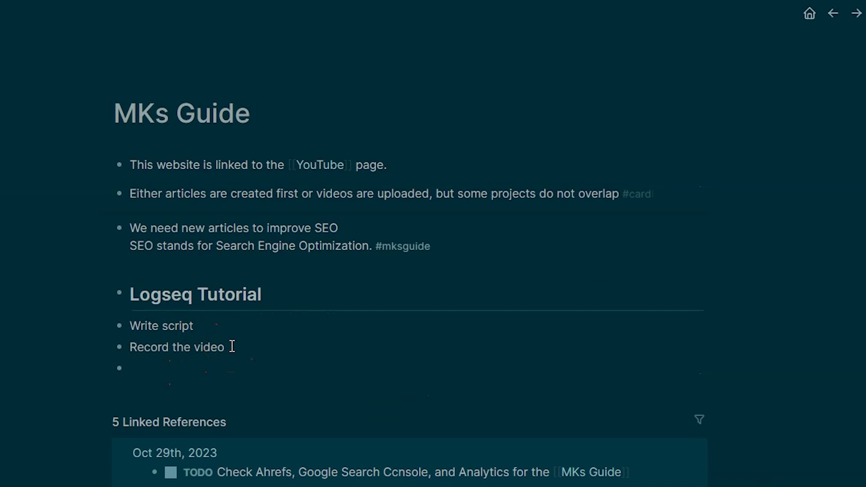
pyautogui.click(226, 364)
pyautogui.write('Record the program while using the top features')
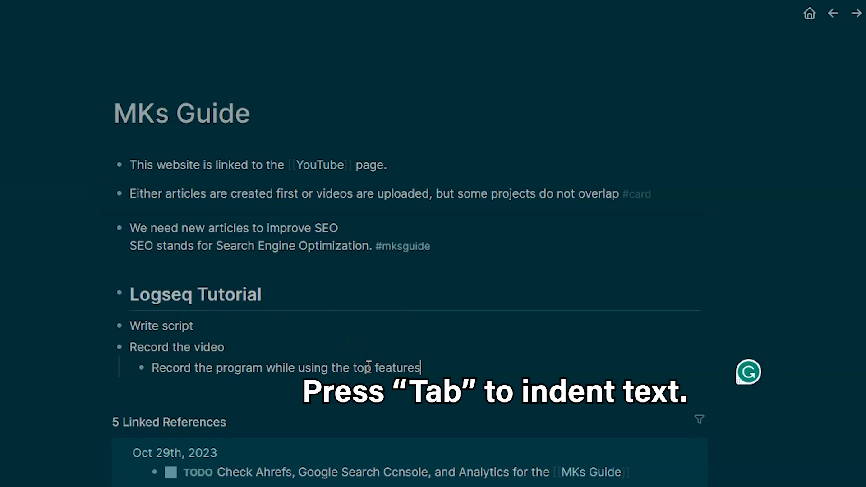
pyautogui.press('Return')
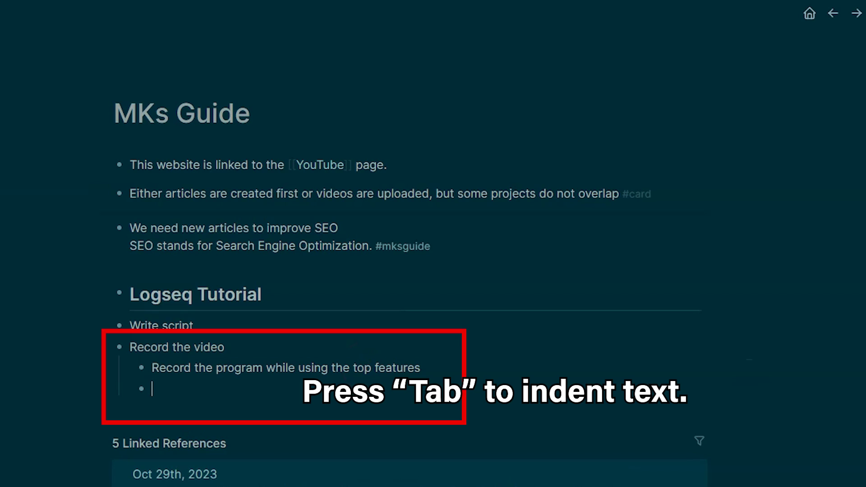
pyautogui.click(232, 390)
pyautogui.press('Tab')
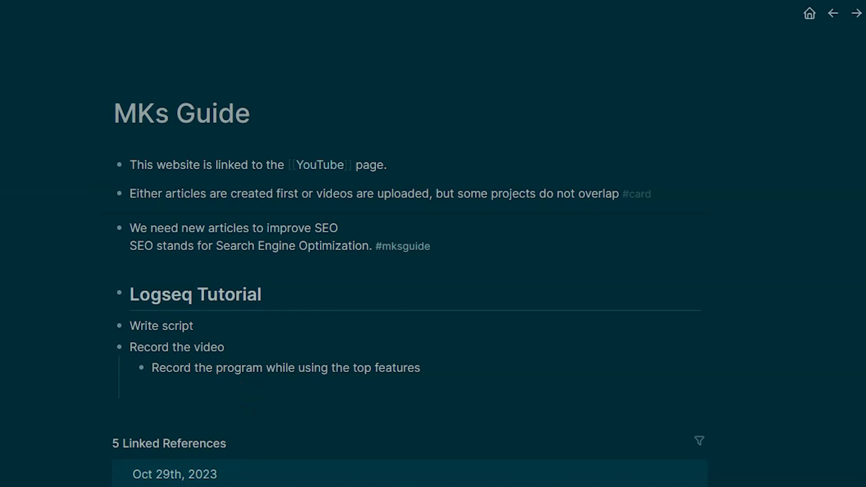
pyautogui.write('Highlight the stuff properly during/after recording')
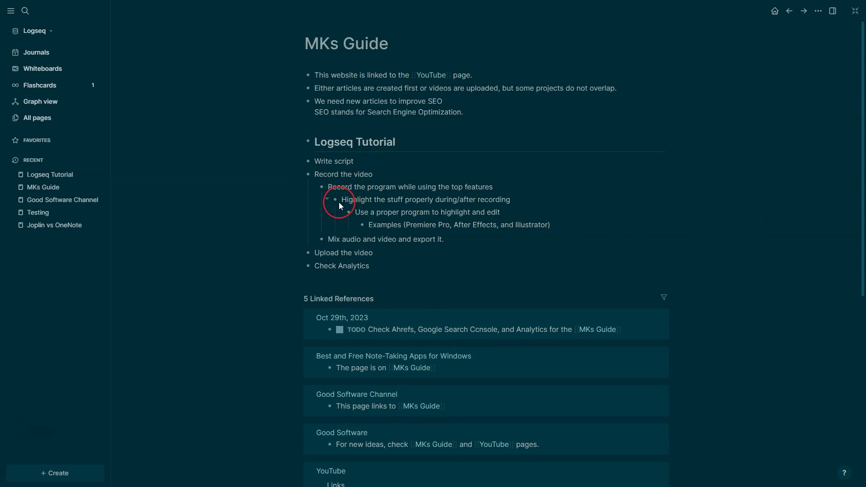
pyautogui.click(335, 199)
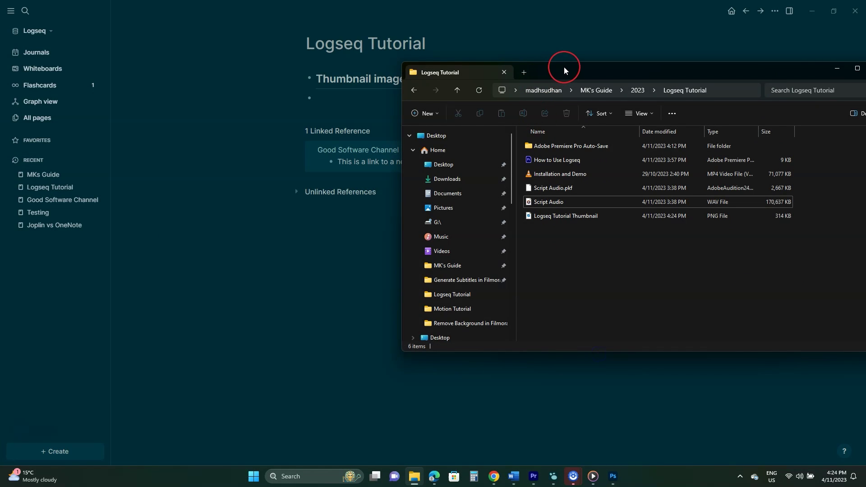
# - Attach the Logseq Tutorial Thumbnail image to the empty block on the page
pyautogui.moveTo(564, 67); pyautogui.dragTo(499, 193)
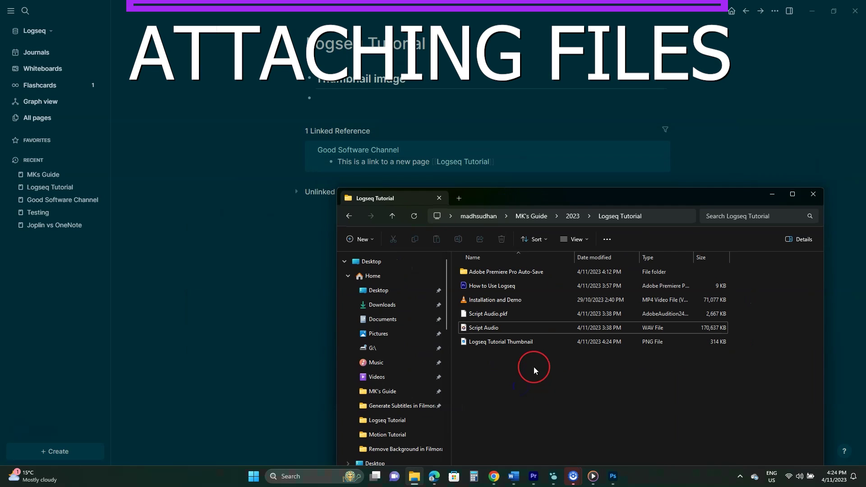
pyautogui.moveTo(522, 346); pyautogui.dragTo(363, 114)
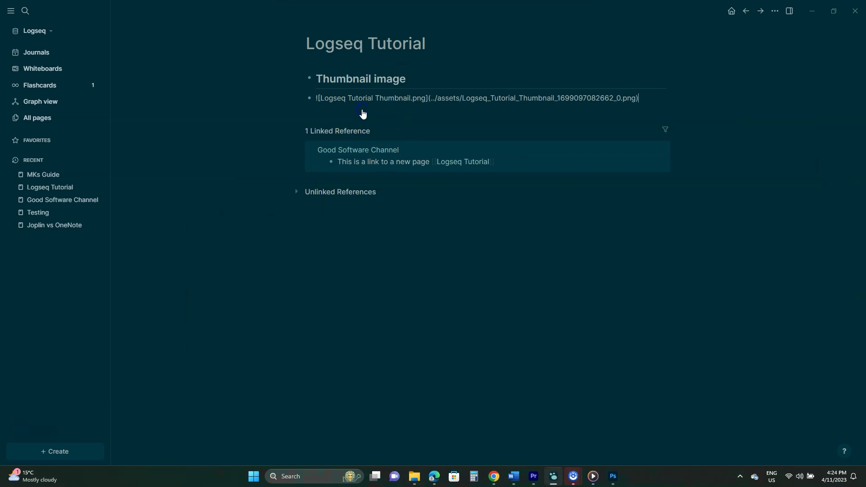
pyautogui.click(562, 347)
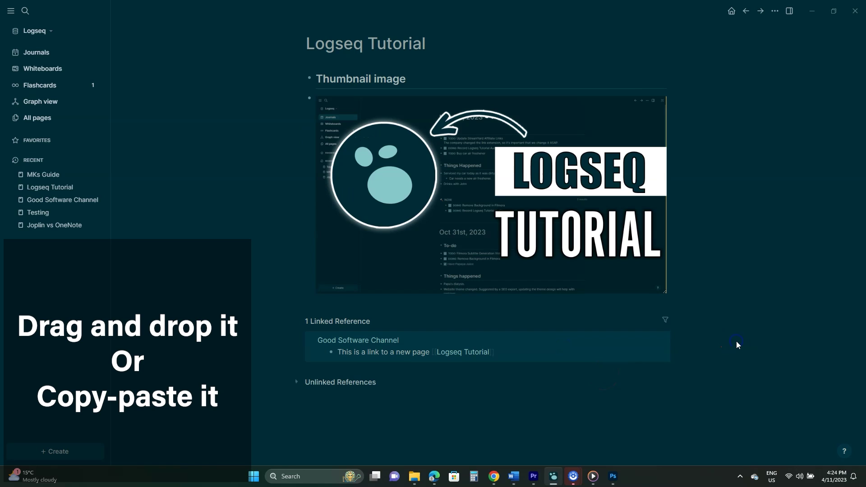
# - Add a '## Tutorial contents' heading below the thumbnail
pyautogui.click(499, 315)
pyautogui.press('Return')
pyautogui.write('## Tutorial')
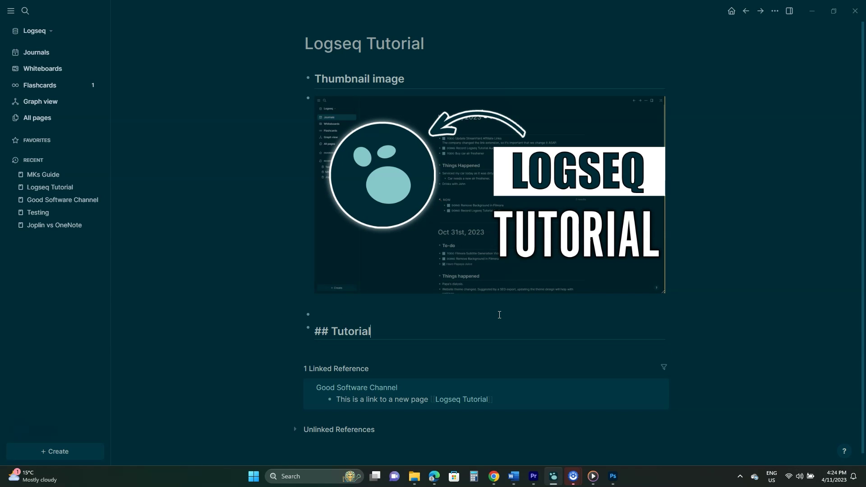
pyautogui.write(' contents')
pyautogui.press('Return')
# - Attach filmora.zip under Tutorial contents and the Logseq Tutorial Script PDF under Script
pyautogui.press('super+e')
pyautogui.moveTo(656, 188); pyautogui.dragTo(775, 322)
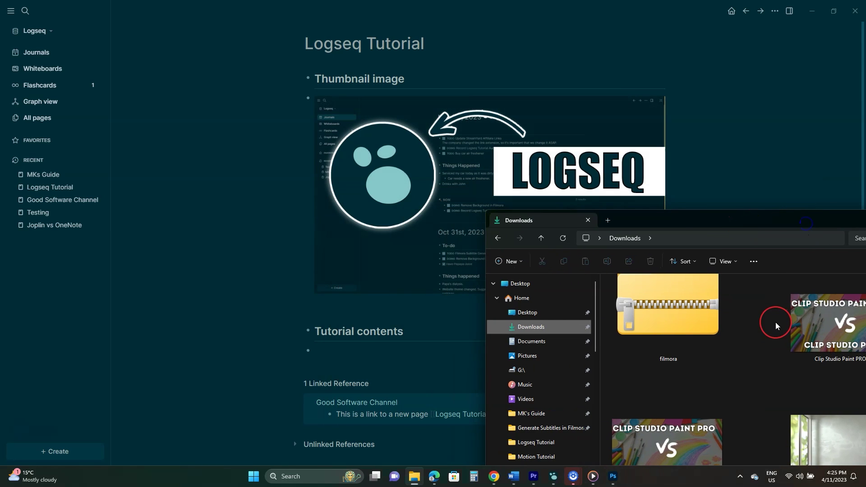
pyautogui.moveTo(667, 311); pyautogui.dragTo(367, 344)
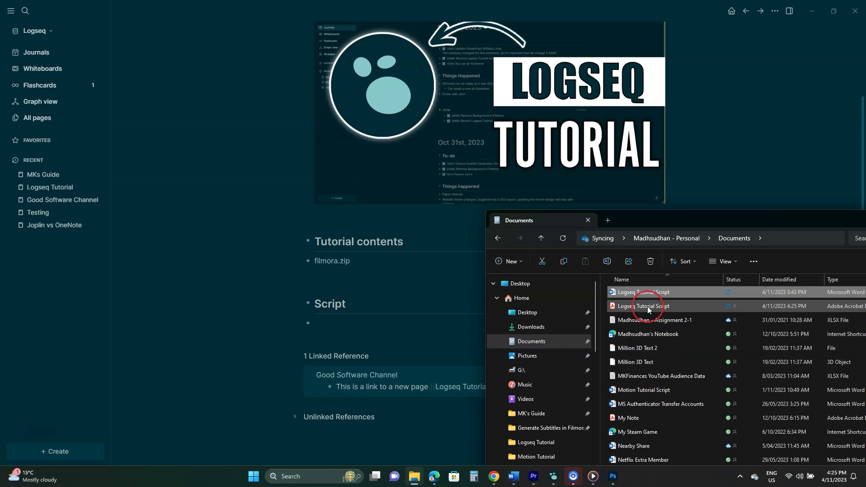
pyautogui.moveTo(648, 309); pyautogui.dragTo(330, 318)
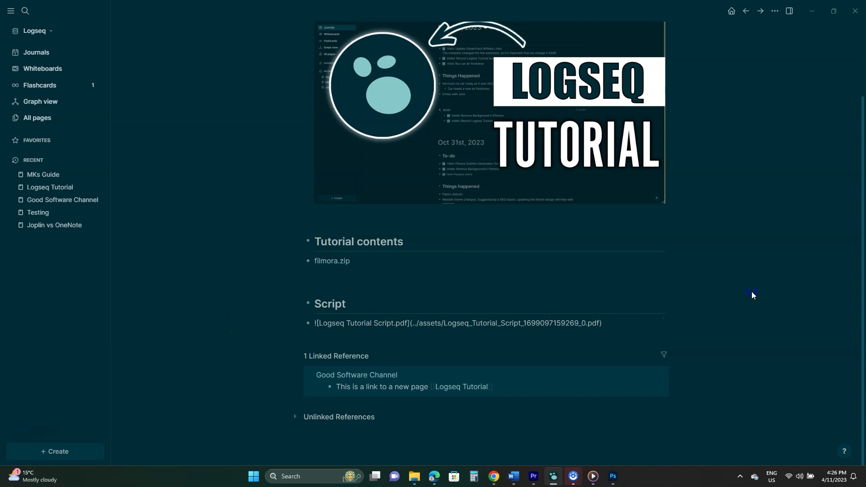
# - Preview the script PDF, open the filmora.zip attachment, then switch to the Journals page
pyautogui.click(398, 325)
pyautogui.scroll(-5, 230, 203)
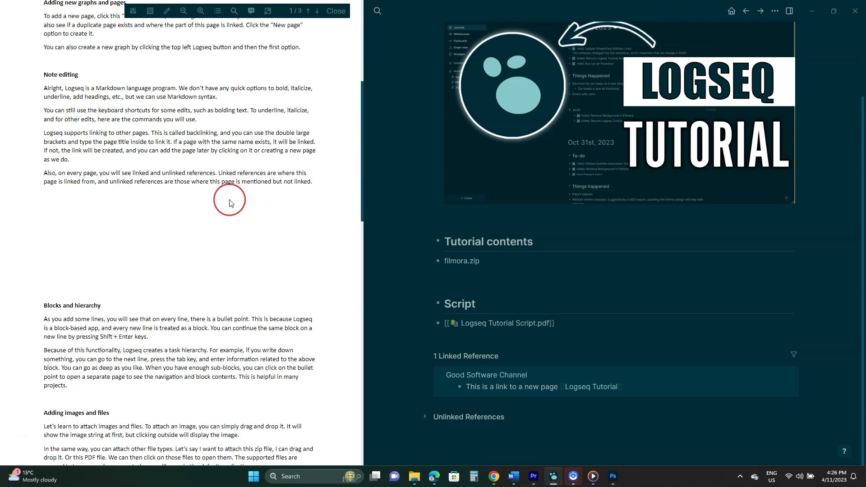
pyautogui.scroll(-15, 230, 203)
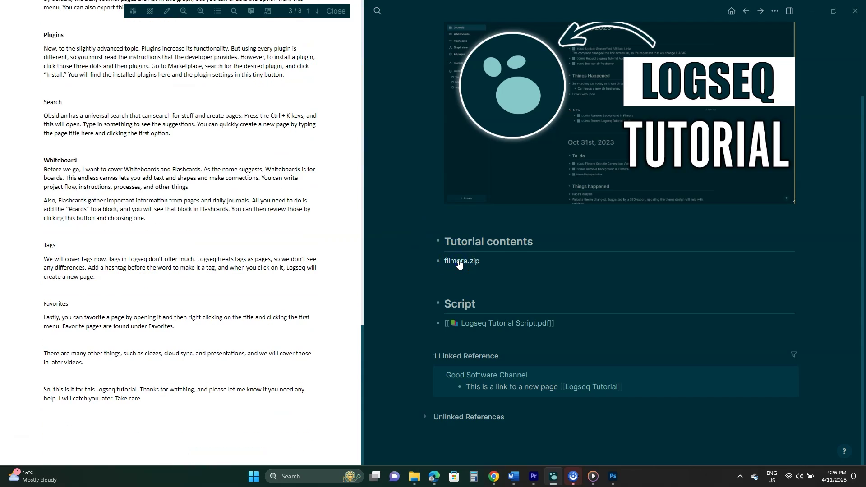
pyautogui.click(459, 262)
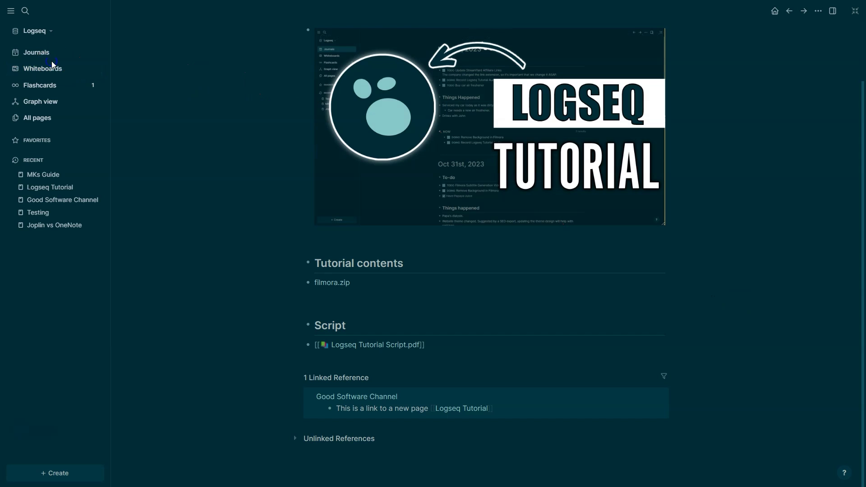
pyautogui.click(52, 57)
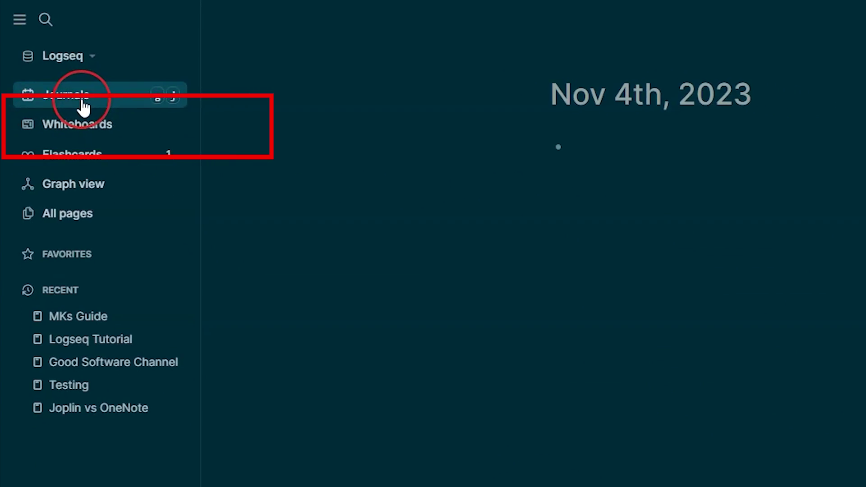
# - Write a '## Things happened' heading in the empty Nov 4th block and start a new bullet under it
pyautogui.scroll(-8, 381, 147)
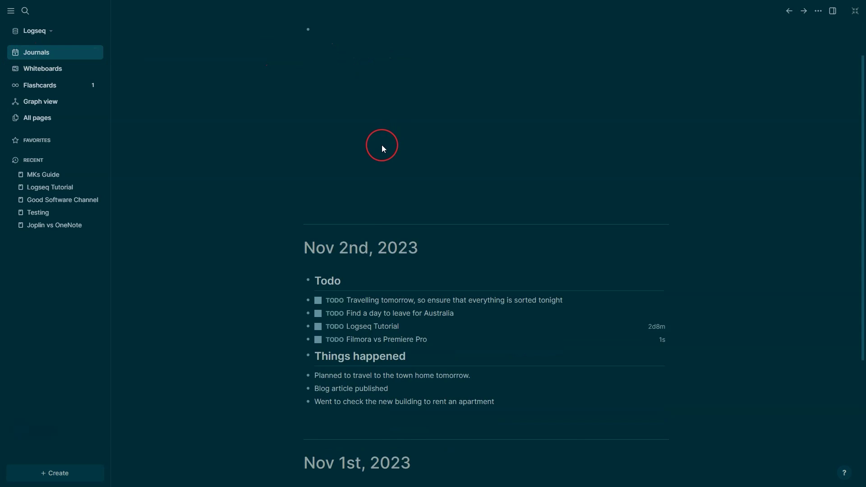
pyautogui.scroll(9, 357, 237)
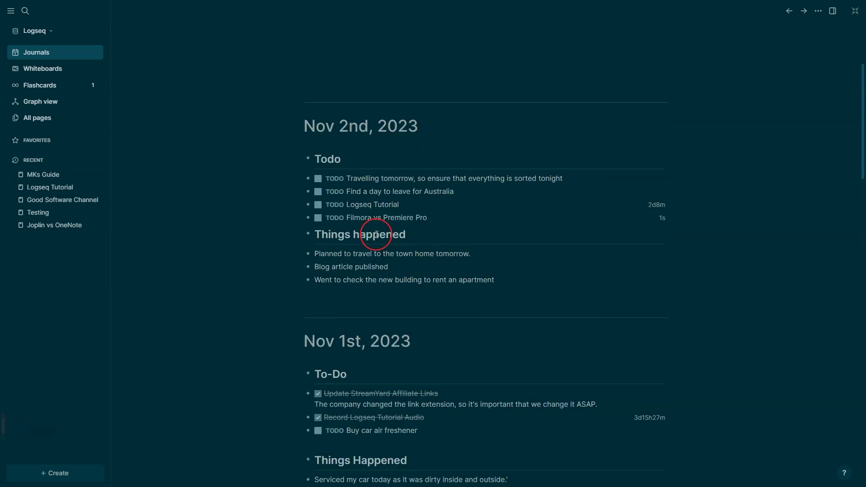
pyautogui.click(351, 84)
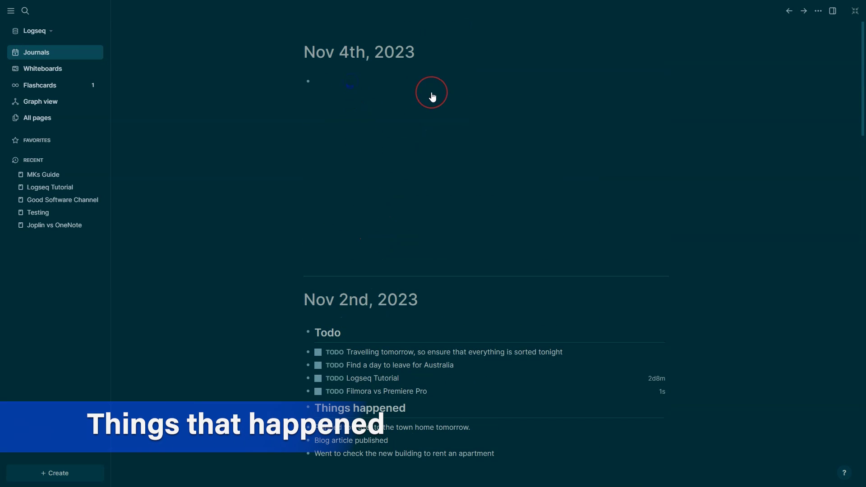
pyautogui.write('## Things happened')
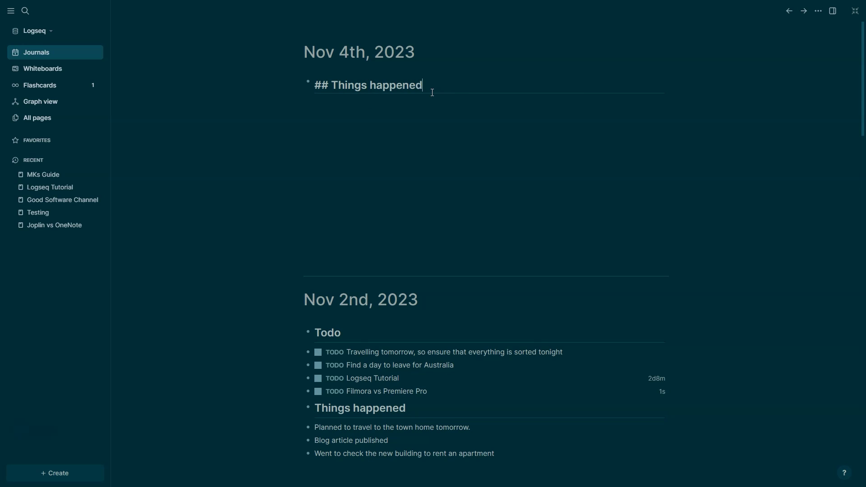
pyautogui.press('Return')
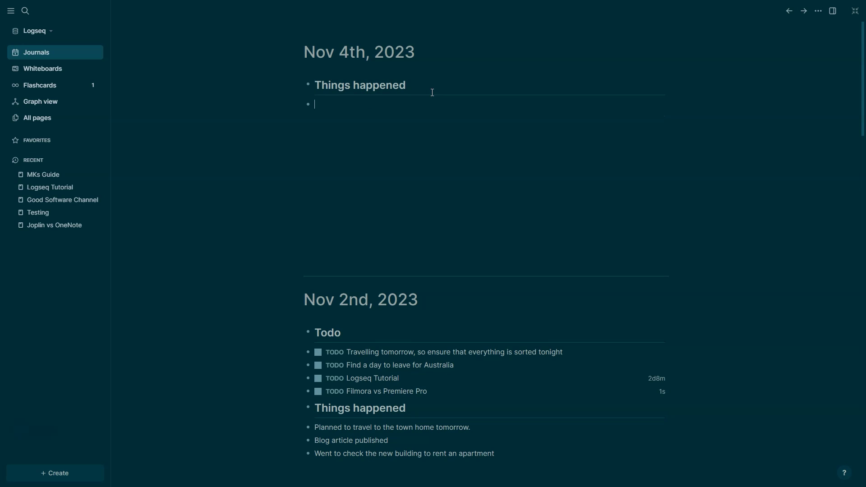
pyautogui.click(433, 93)
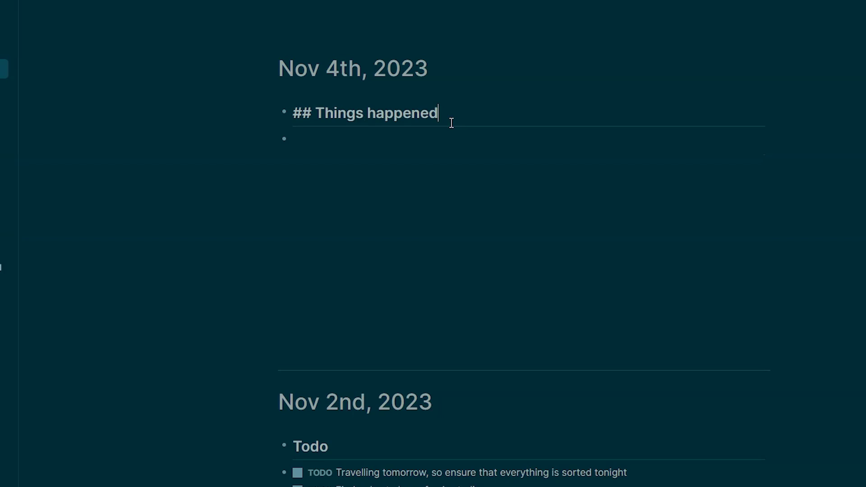
pyautogui.press('Return')
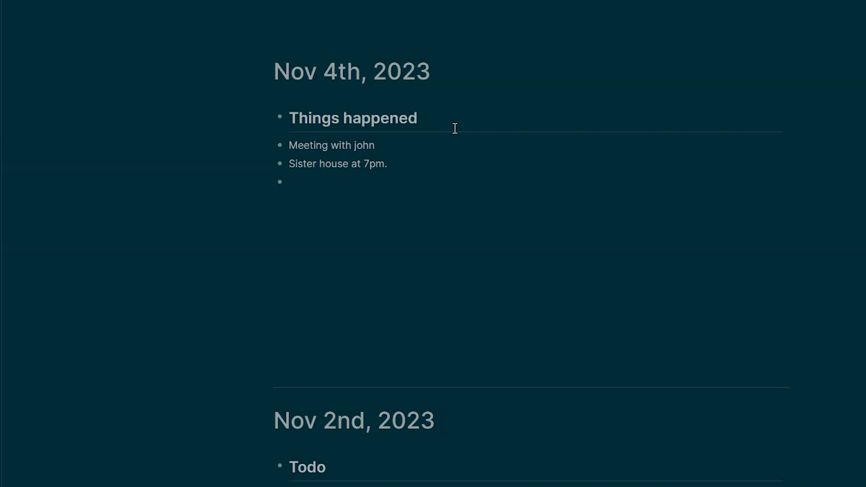
# - Add a 'To-do' heading with TODO tasks 'Update plugins' and 'WordPress security discussion'
pyautogui.write('# To')
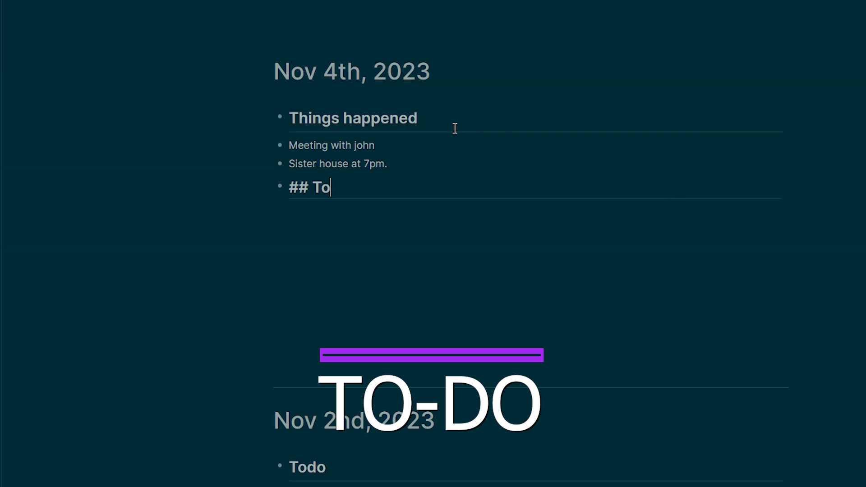
pyautogui.write('-do')
pyautogui.press('Return')
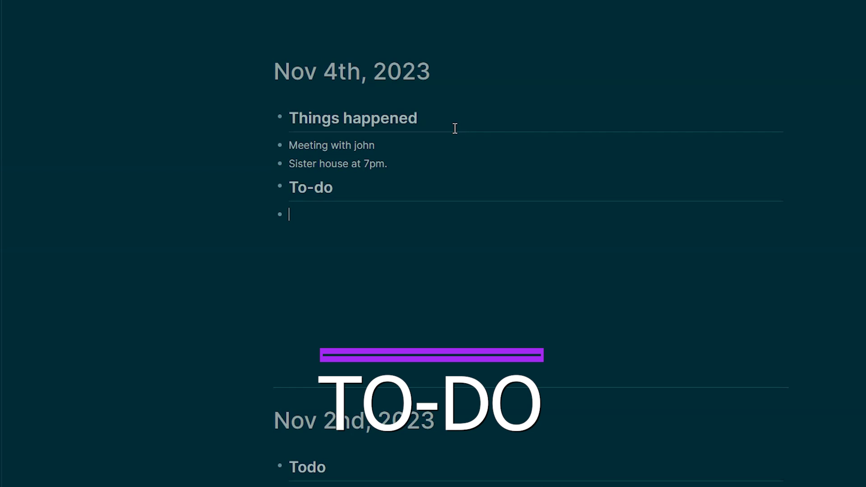
pyautogui.write('TODO')
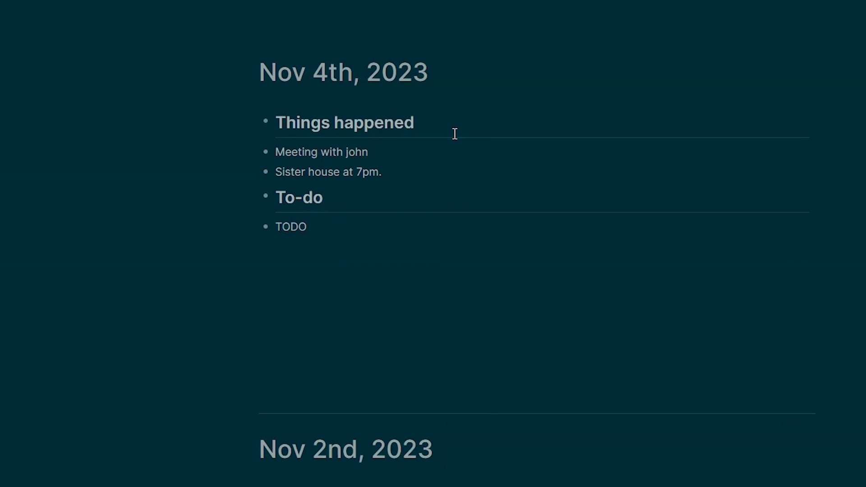
pyautogui.write(' Update plugins')
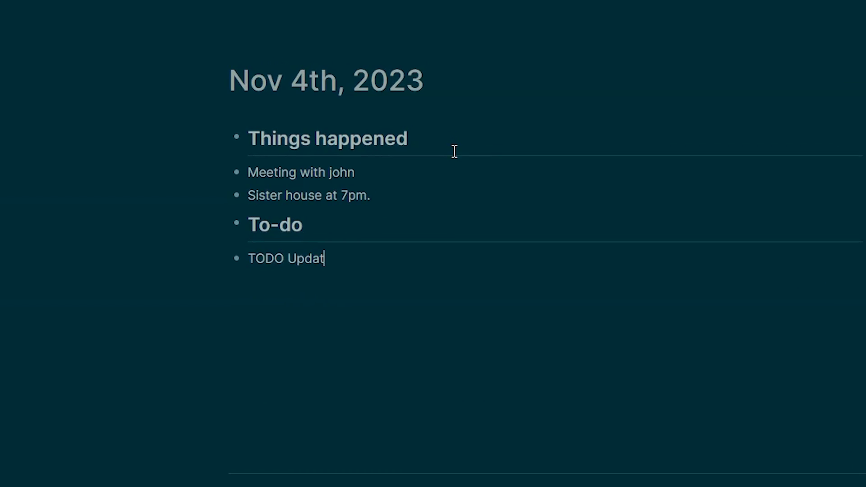
pyautogui.press('Return')
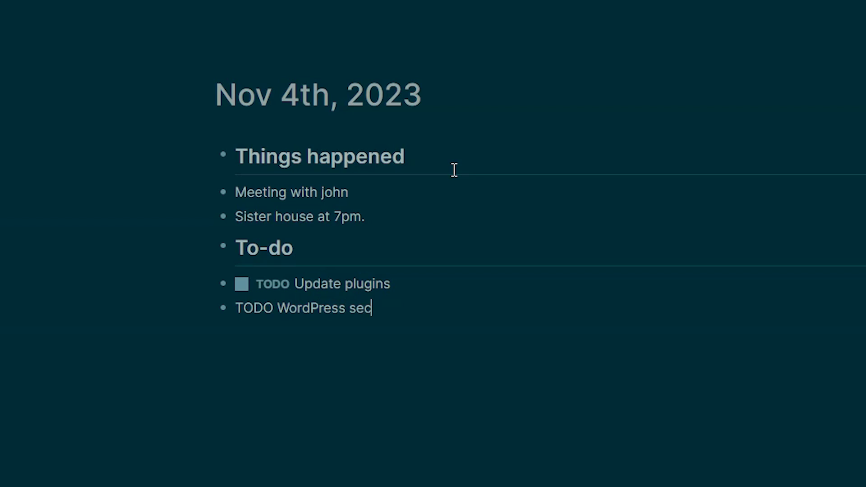
pyautogui.write('TODO WordPress security discussion')
pyautogui.press('Return')
# - Mark Update plugins done, add 'TODO Book the ticket to Australia', and set the WordPress task to DOING
pyautogui.click(781, 265)
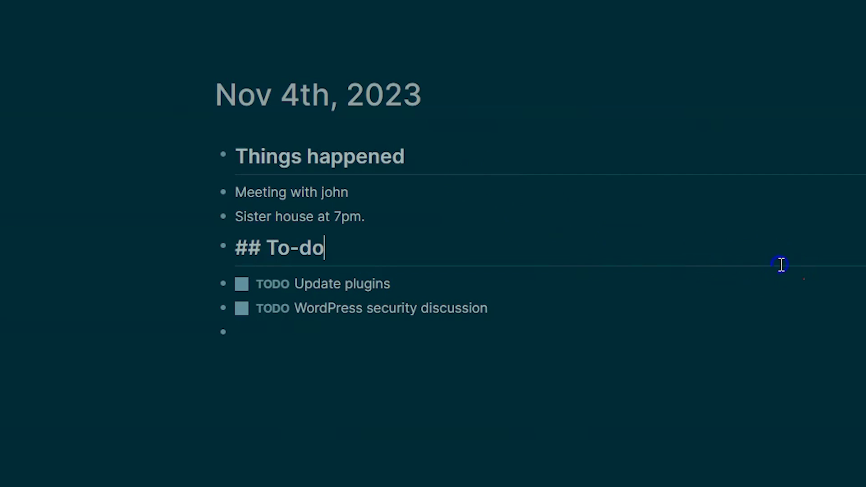
pyautogui.click(243, 285)
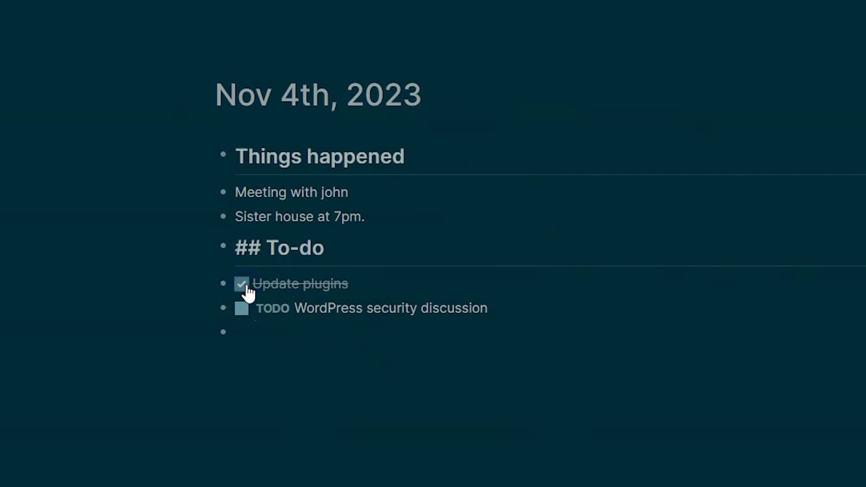
pyautogui.click(720, 370)
pyautogui.write('TODO Book the ticket to Australia')
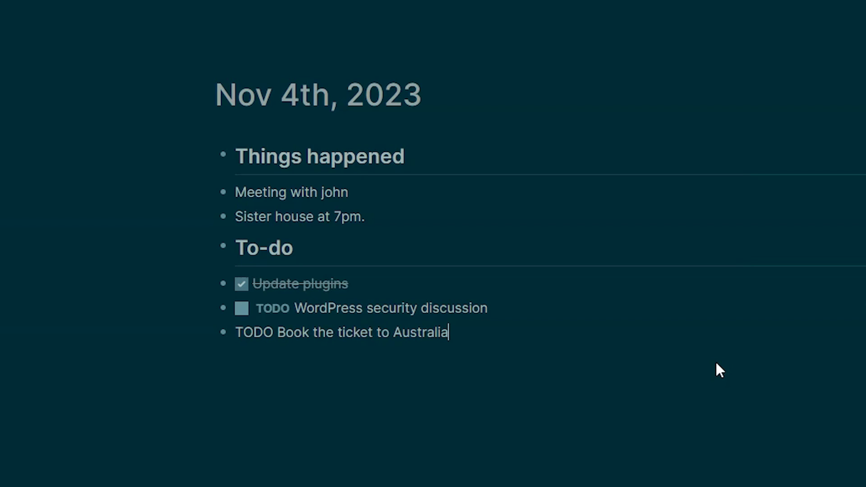
pyautogui.press('Return')
pyautogui.click(277, 308)
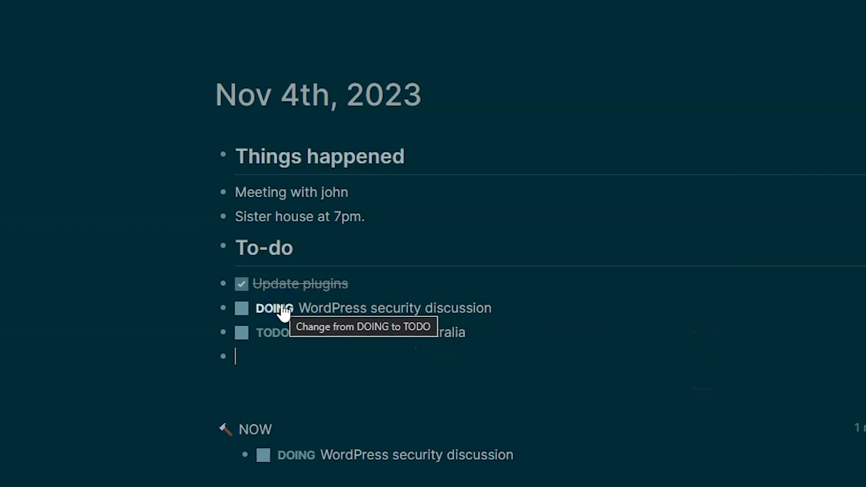
pyautogui.click(276, 309)
pyautogui.click(276, 309)
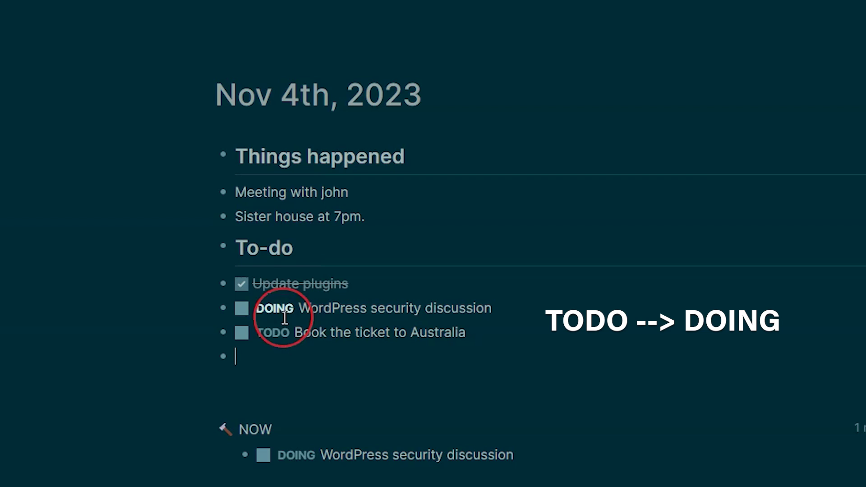
# - Add tasks 'NOW Logseq Tutorial' and 'LATER Filmora vs Premiere Pro', keeping Filmora as LATER
pyautogui.write('NOW ')
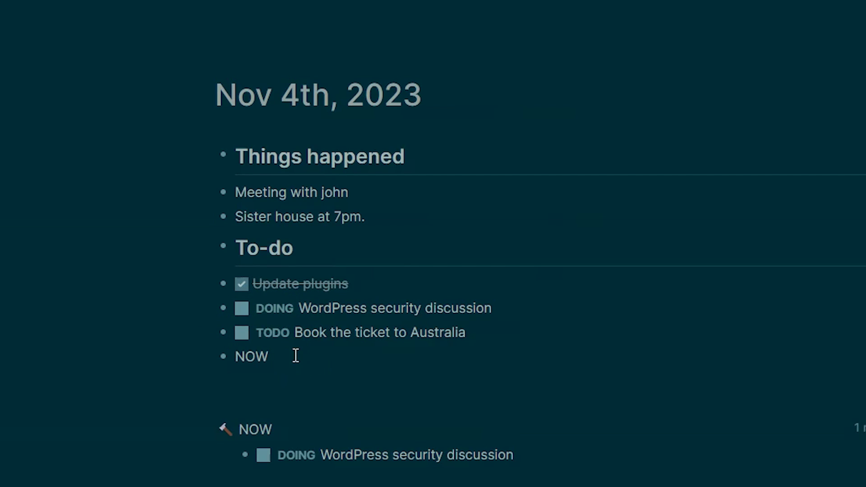
pyautogui.write('Logseq Tutorial')
pyautogui.press('Return')
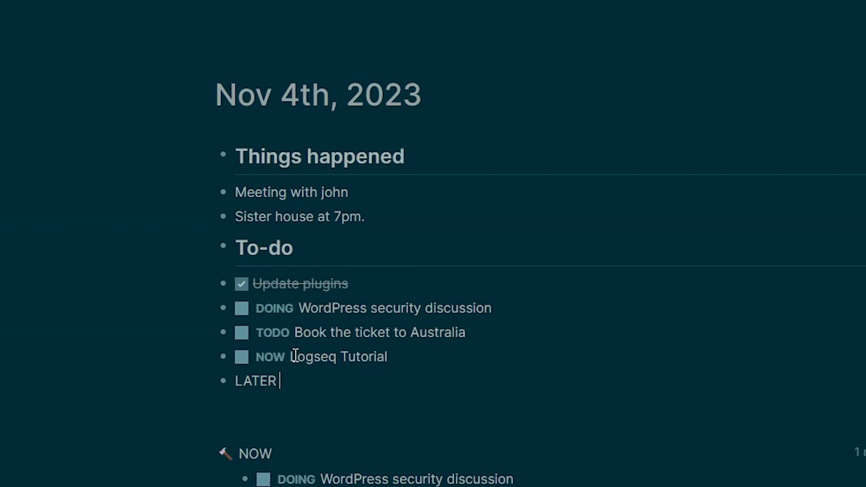
pyautogui.write('LATER Filmora vs Premiere Pro')
pyautogui.press('Escape')
pyautogui.scroll(-3, 242, 387)
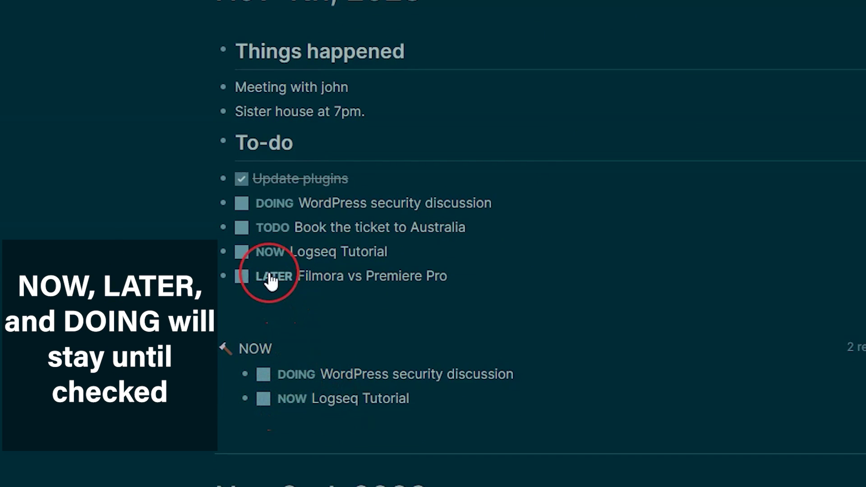
pyautogui.click(270, 277)
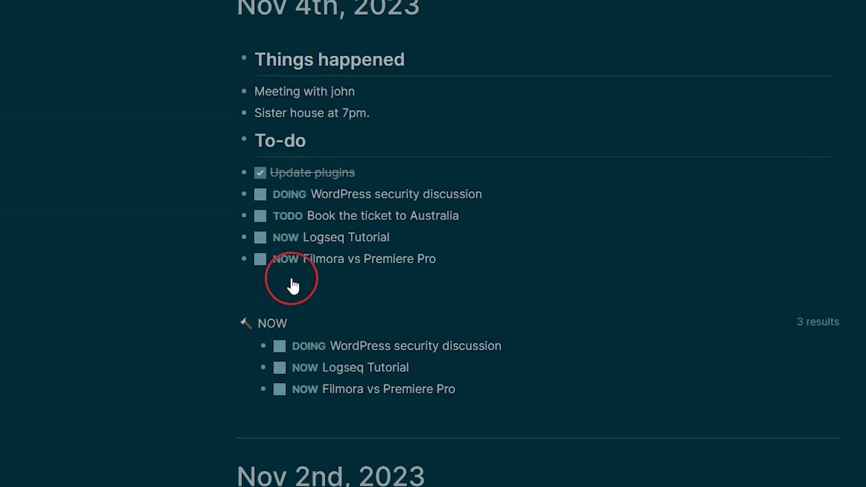
pyautogui.click(270, 276)
pyautogui.scroll(-2, 387, 257)
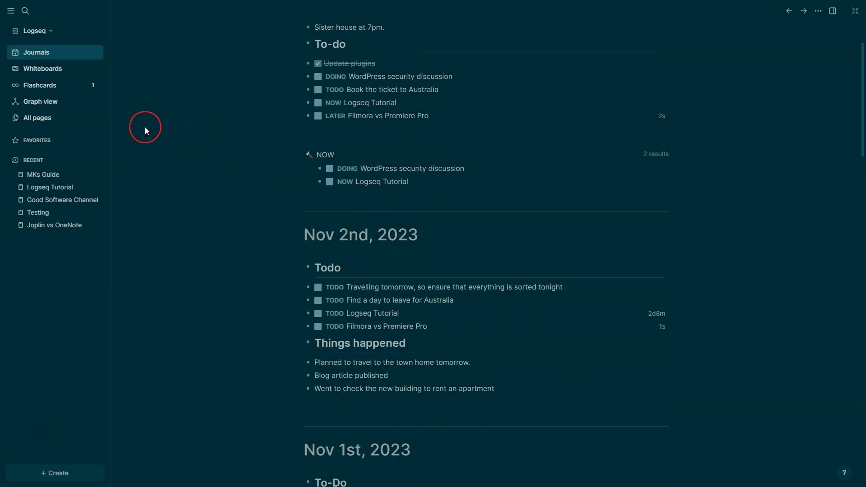
# - Open the graph of all pages, briefly visit Logseq Tutorial, and collapse the display options
pyautogui.click(75, 112)
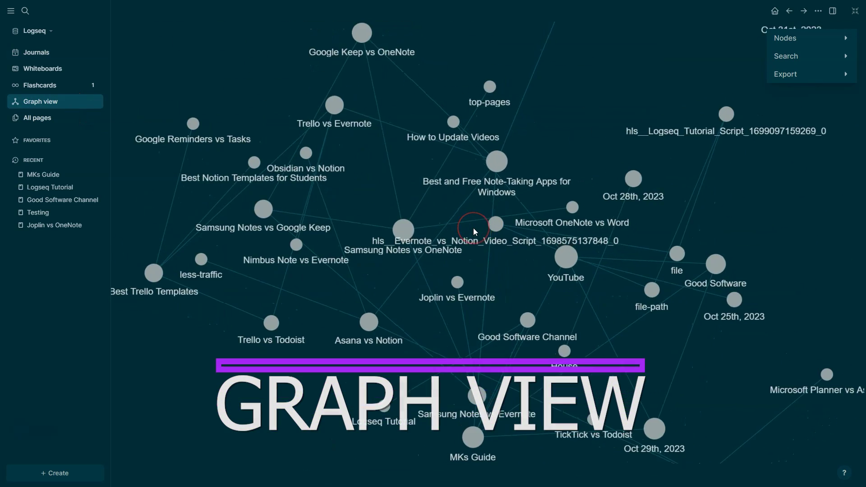
pyautogui.scroll(-2, 474, 232)
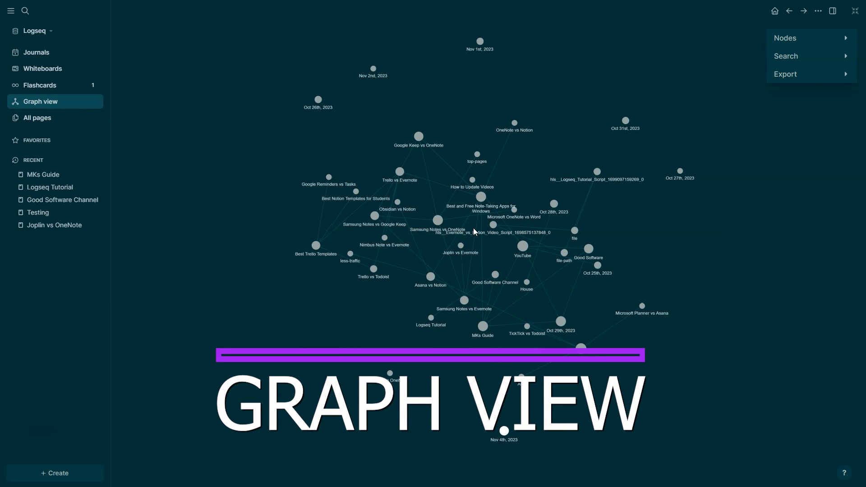
pyautogui.click(74, 189)
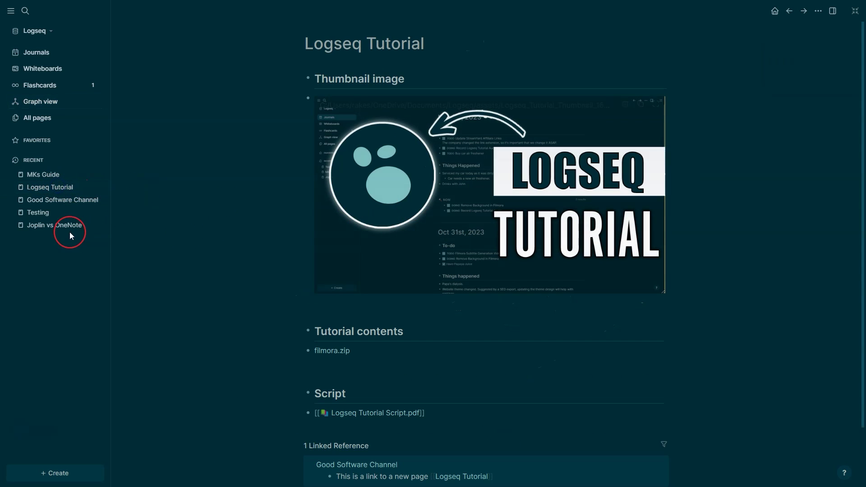
pyautogui.click(59, 201)
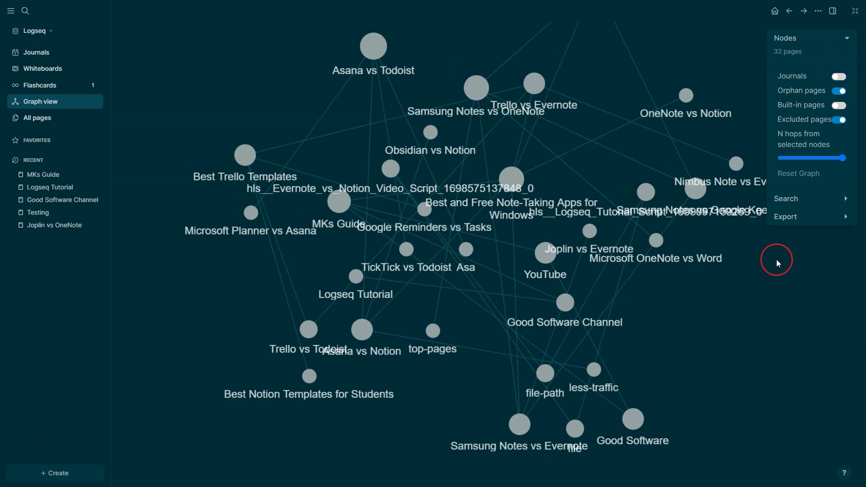
pyautogui.click(849, 38)
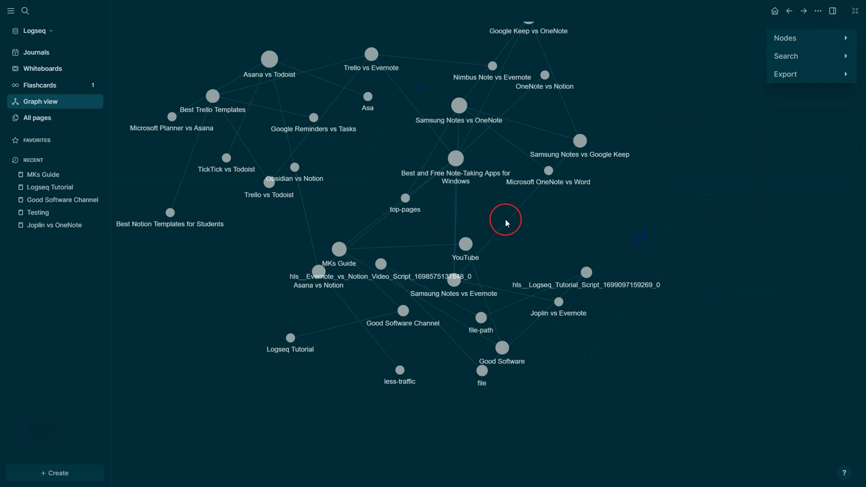
# - Highlight the Best and Free Note-Taking Apps for Windows node's links and rearrange nearby nodes
pyautogui.click(494, 219)
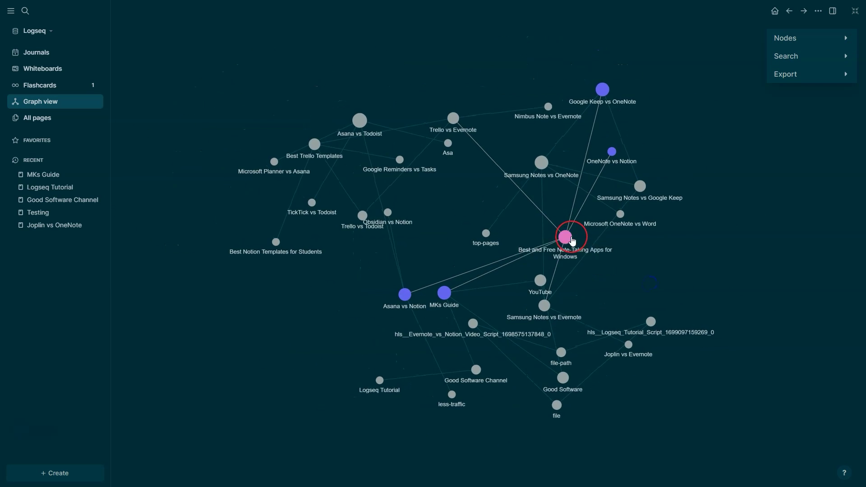
pyautogui.moveTo(572, 242); pyautogui.dragTo(444, 186)
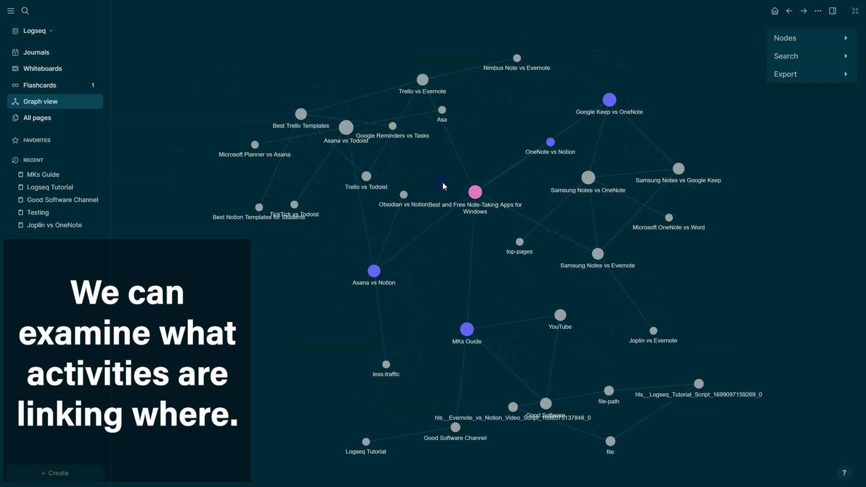
pyautogui.moveTo(623, 253); pyautogui.dragTo(699, 318)
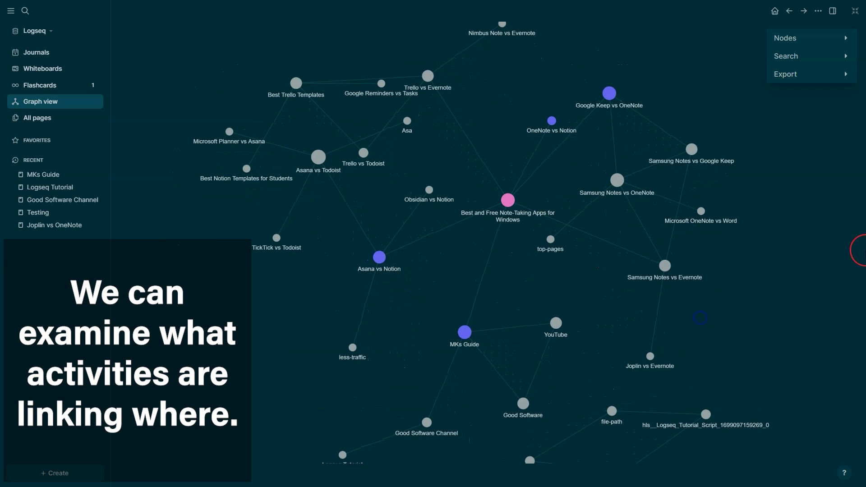
pyautogui.click(752, 323)
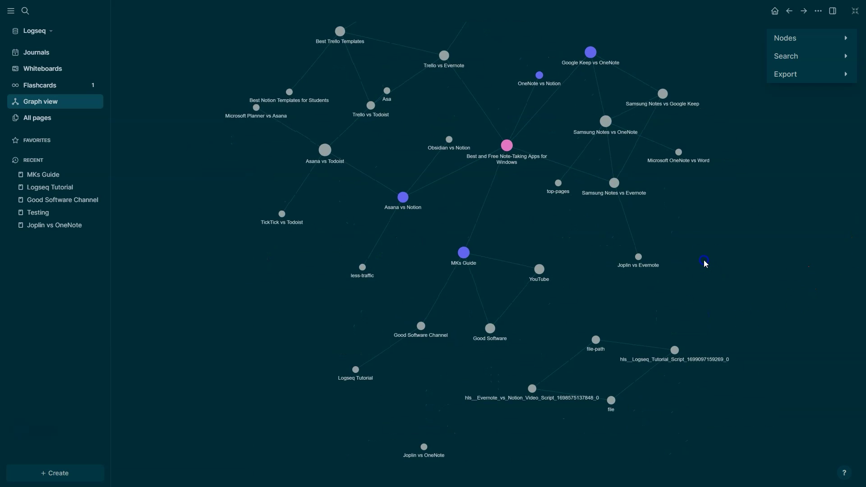
pyautogui.moveTo(705, 263); pyautogui.dragTo(710, 281)
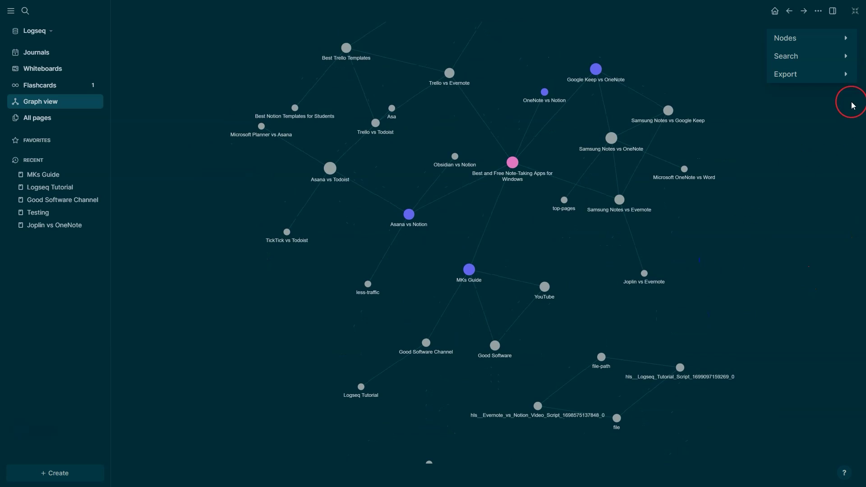
# - Include journal pages in the graph and reveal the export options
pyautogui.click(847, 45)
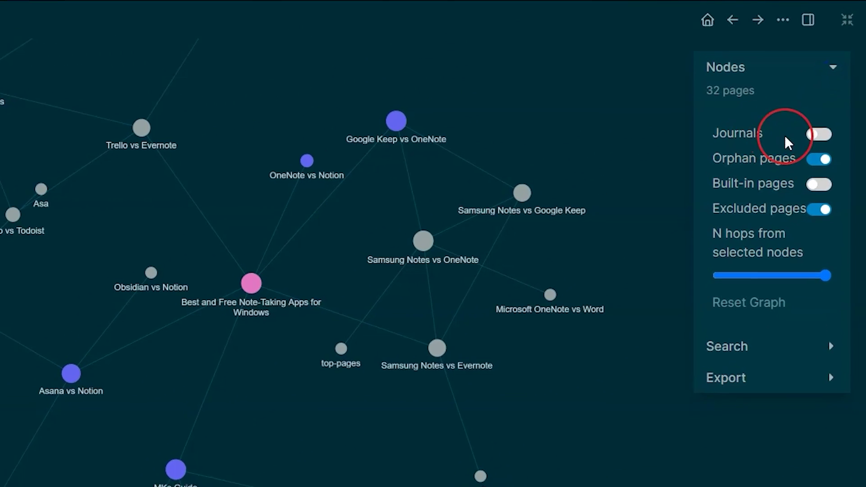
pyautogui.click(818, 143)
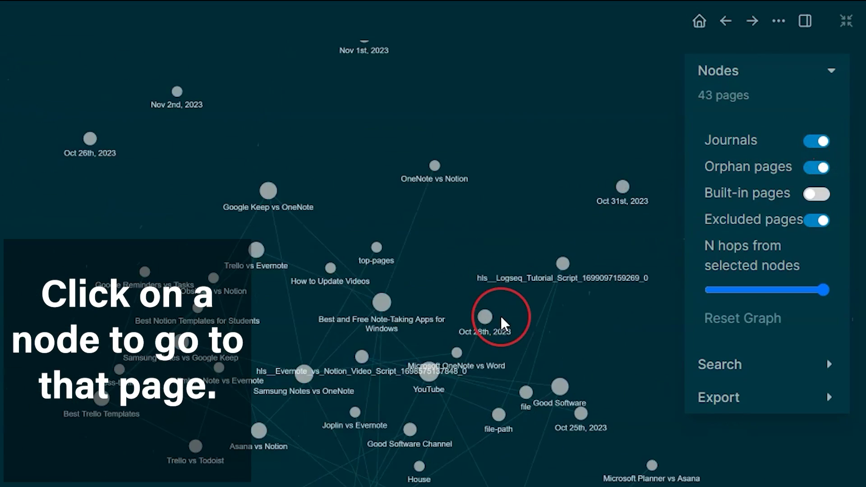
pyautogui.click(788, 397)
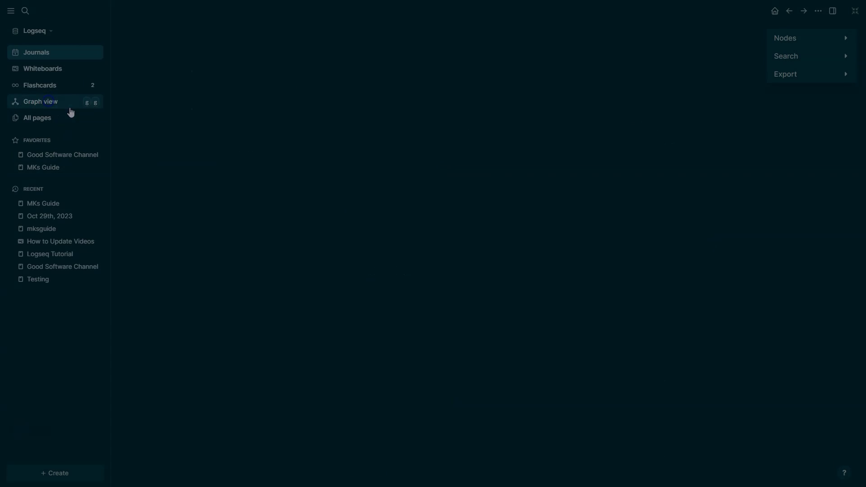
# - Open plugin management from the app menu, glance at the Marketplace, and close it
pyautogui.click(70, 109)
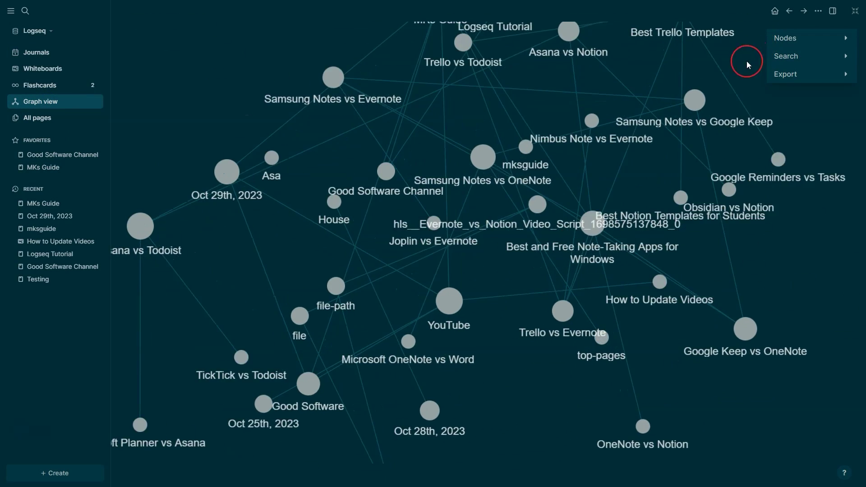
pyautogui.click(818, 11)
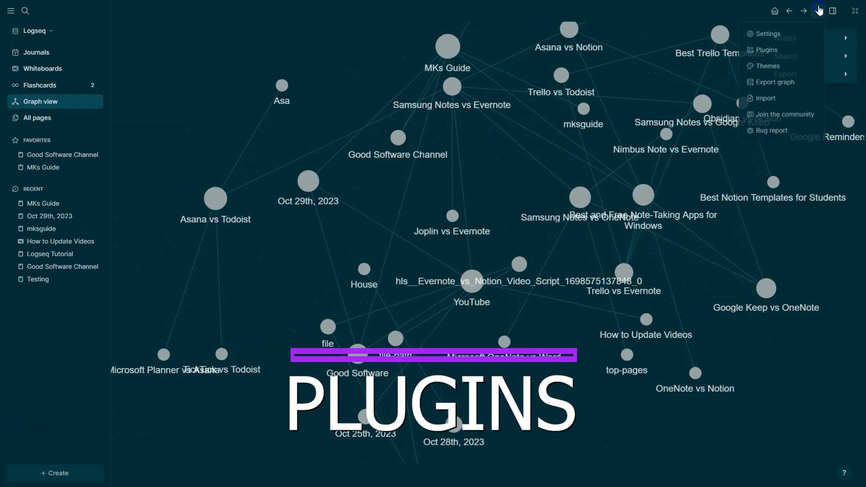
pyautogui.click(829, 345)
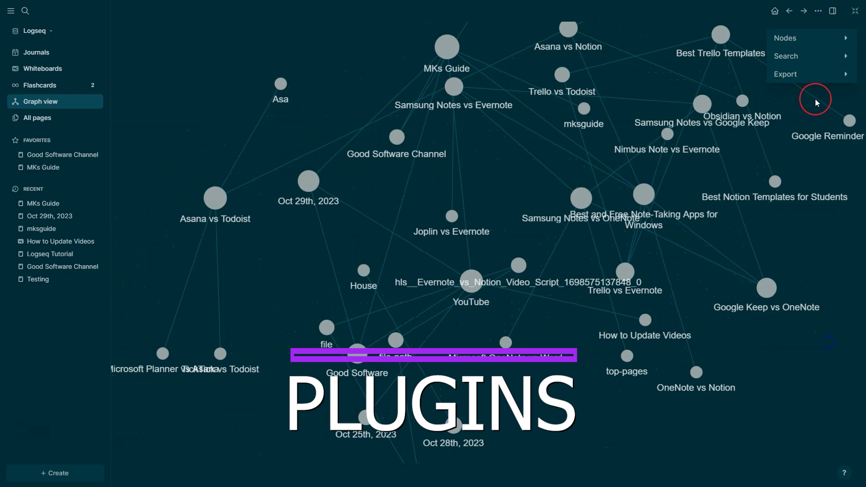
pyautogui.click(818, 11)
pyautogui.click(795, 51)
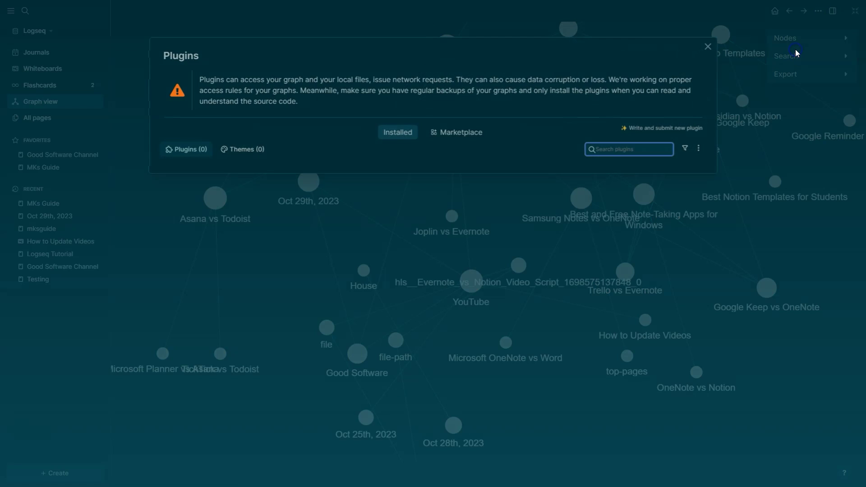
pyautogui.click(487, 132)
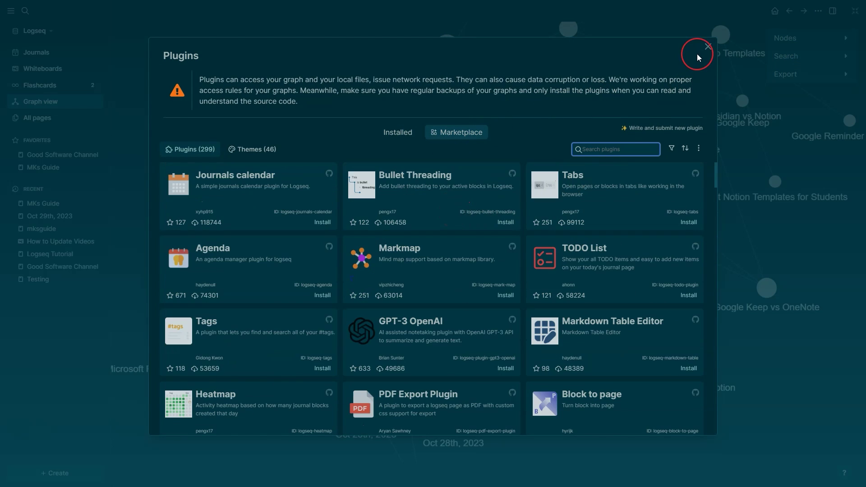
pyautogui.click(707, 47)
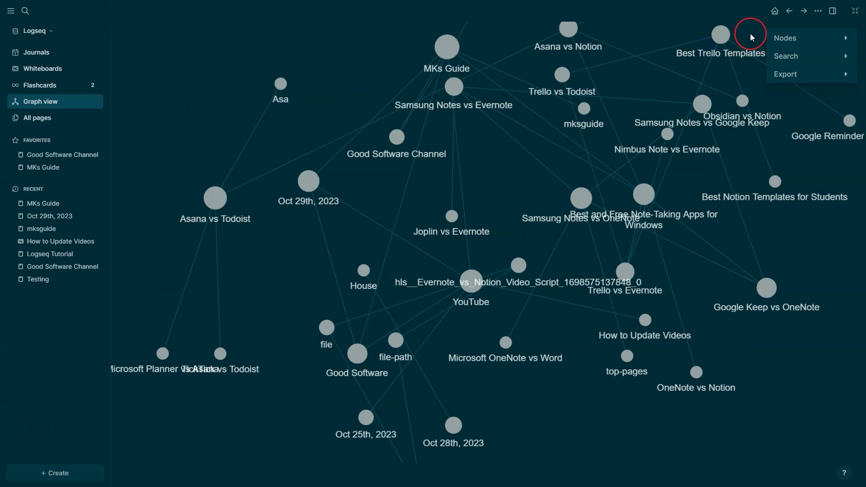
# - Install the Tabs plugin from the Marketplace and view it under Installed plugins
pyautogui.click(818, 13)
pyautogui.click(788, 50)
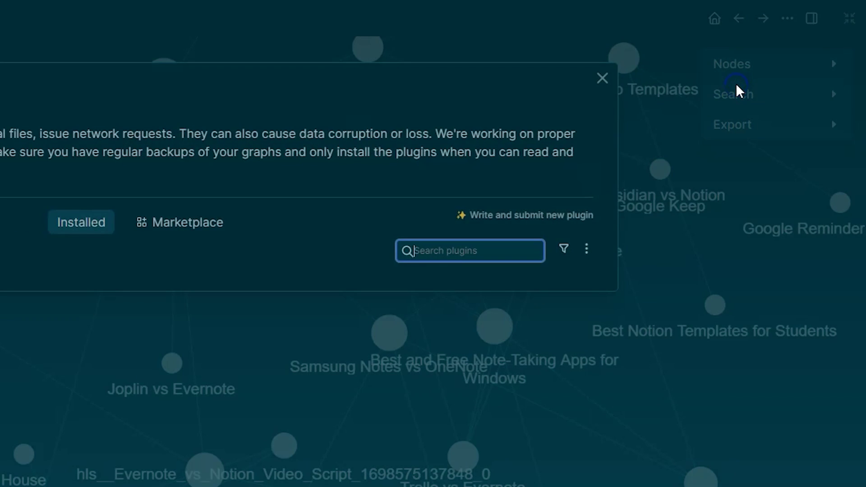
pyautogui.click(203, 223)
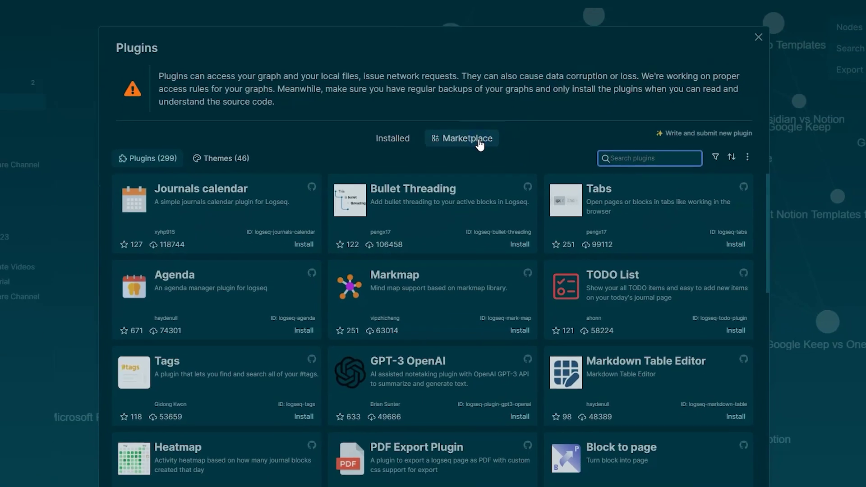
pyautogui.click(485, 145)
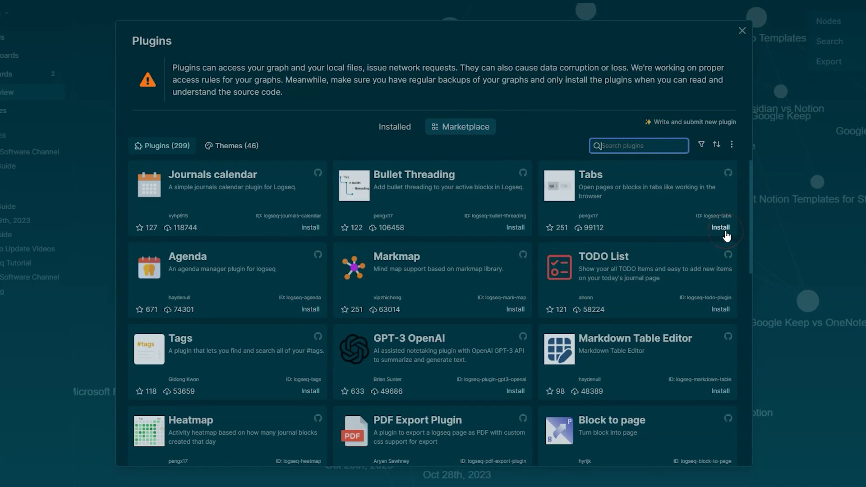
pyautogui.click(405, 128)
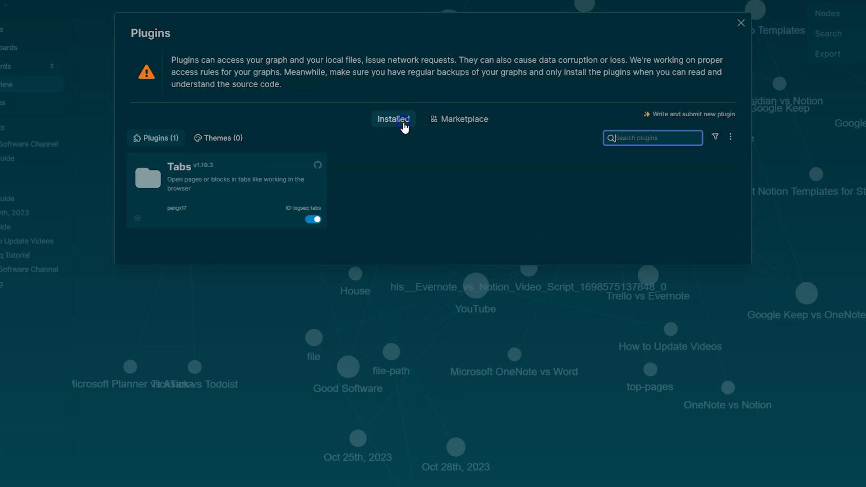
pyautogui.click(181, 168)
pyautogui.click(350, 180)
# - Search 'good software' with Ctrl+K and create the New Software Channel page from the results
pyautogui.scroll(-3, 350, 180)
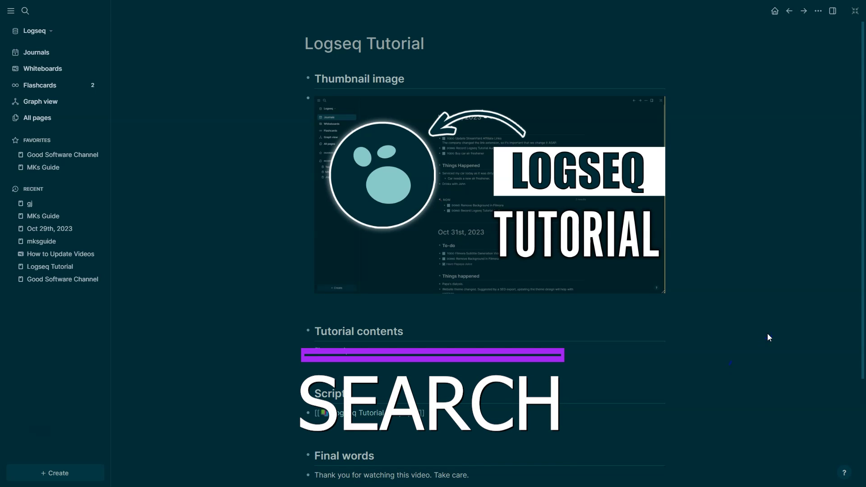
pyautogui.hotkey('ctrl', 'k')
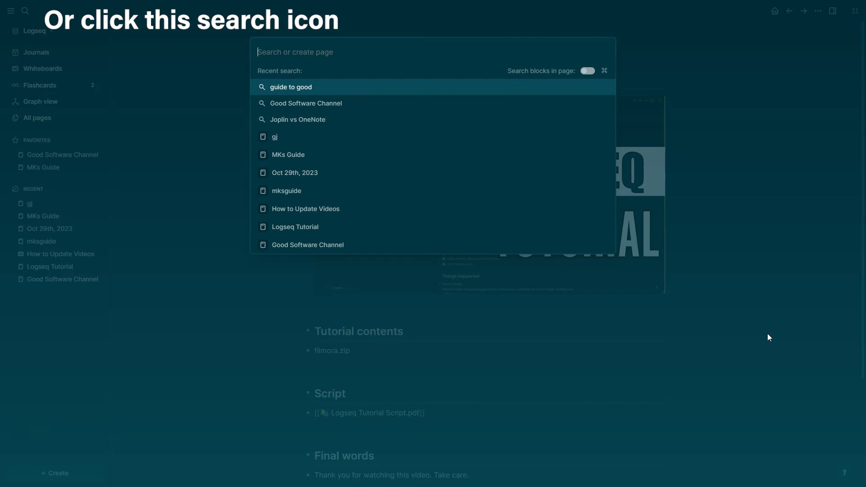
pyautogui.write('good softwa')
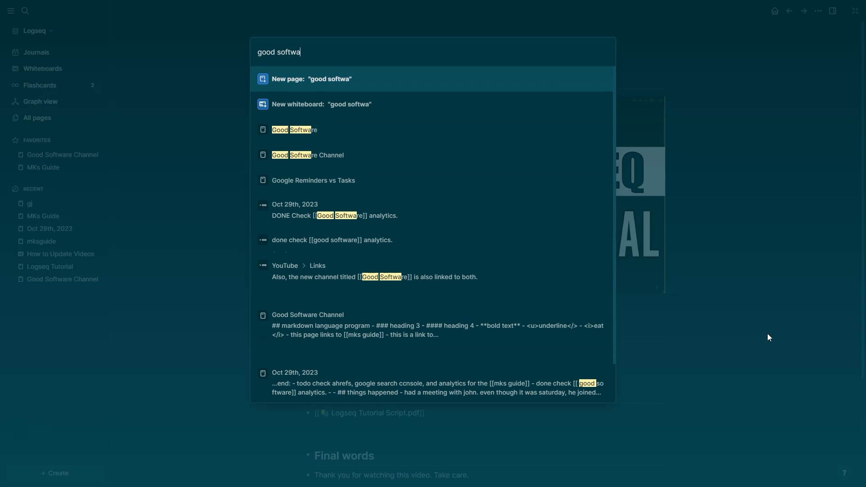
pyautogui.write('re Channel')
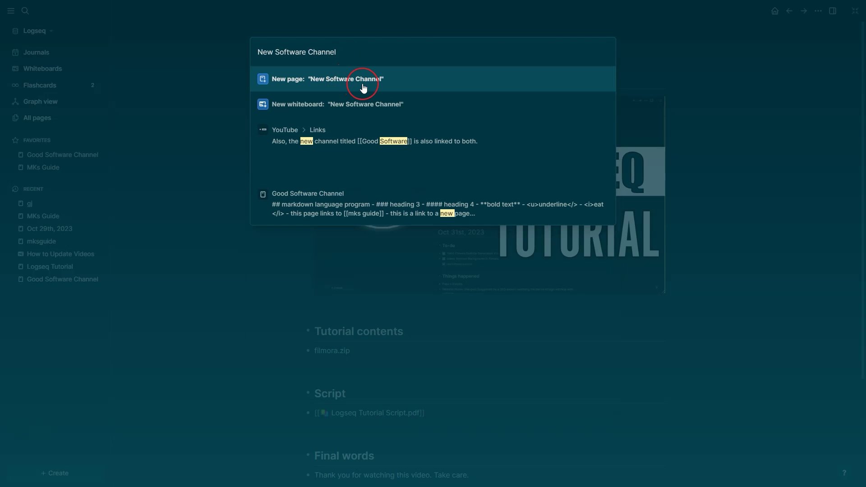
pyautogui.click(401, 87)
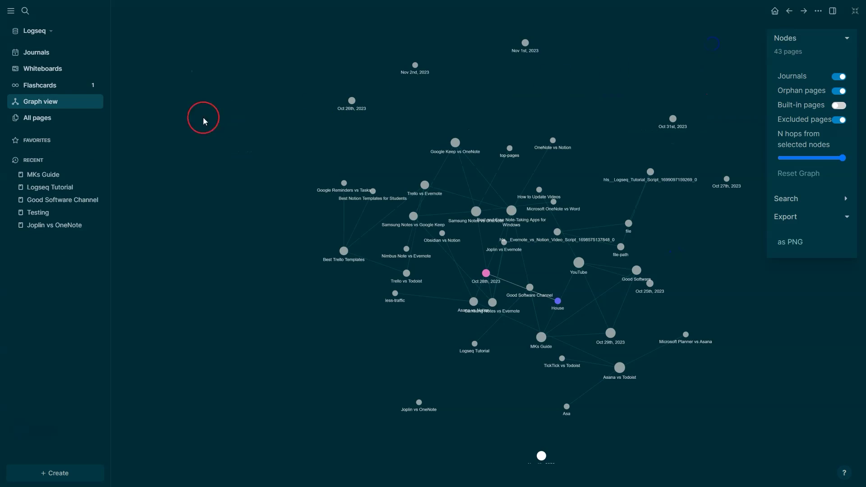
pyautogui.click(60, 71)
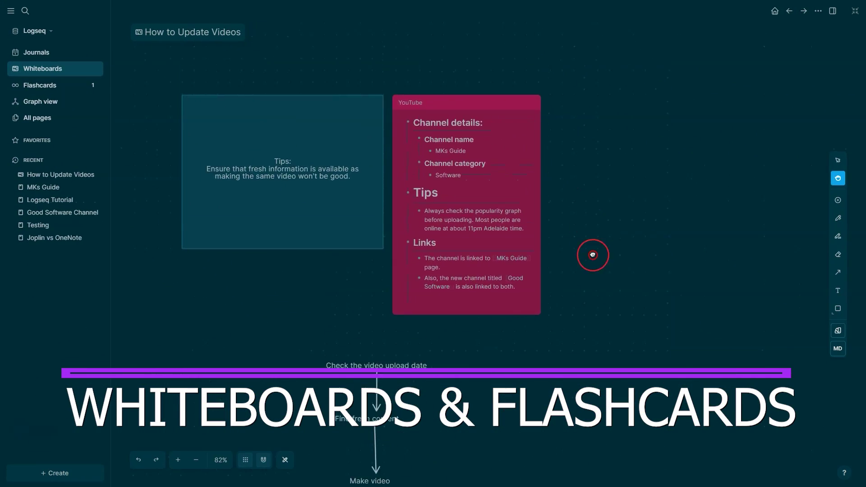
# - Move Make video beside Find fresh content and connect it back to Check the video upload date
pyautogui.scroll(-3, 592, 250)
pyautogui.scroll(-2, 614, 239)
pyautogui.click(624, 241)
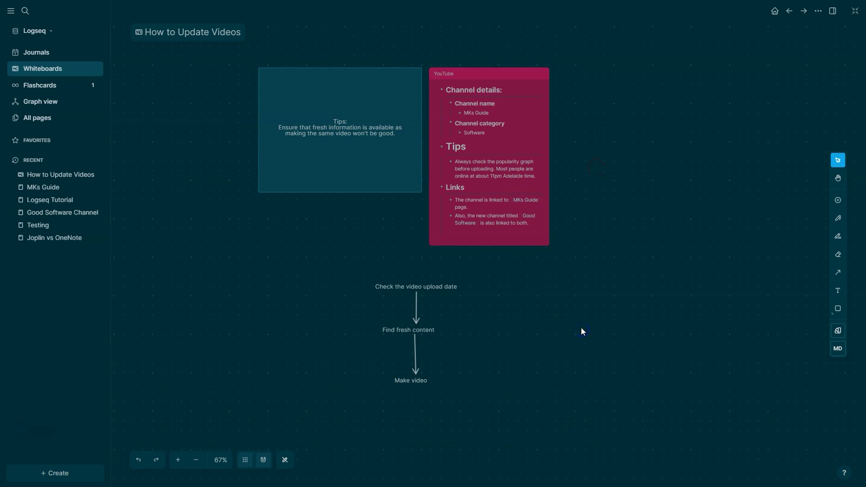
pyautogui.scroll(5, 581, 328)
pyautogui.moveTo(350, 428); pyautogui.dragTo(500, 392)
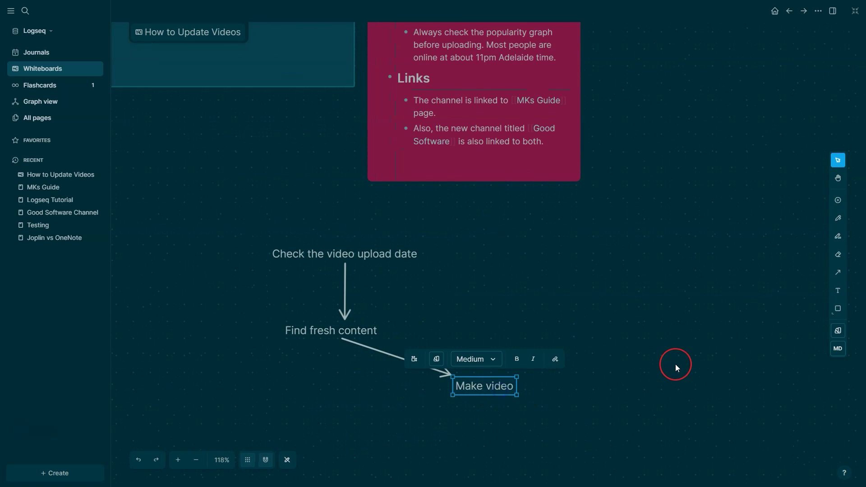
pyautogui.scroll(-2, 675, 364)
pyautogui.scroll(-2, 775, 246)
pyautogui.click(838, 273)
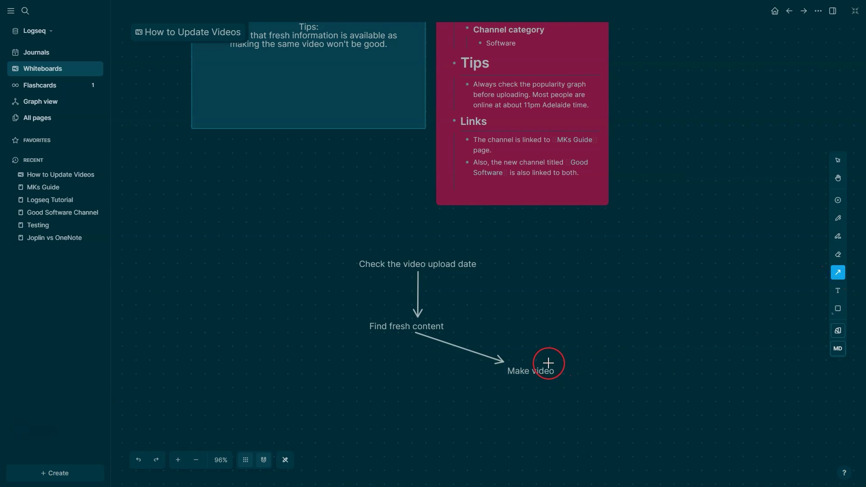
pyautogui.moveTo(456, 263); pyautogui.dragTo(537, 367)
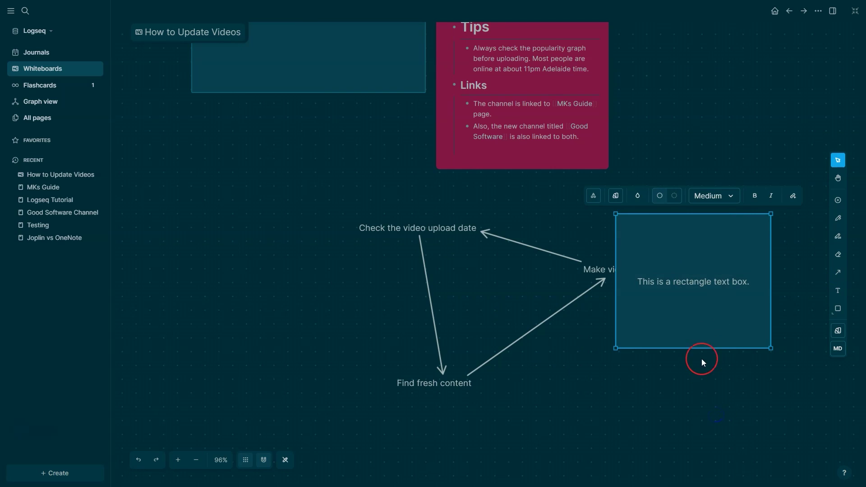
# - Place the rectangle text box beside the YouTube card and draw an arrow from Make video to it
pyautogui.moveTo(702, 359); pyautogui.dragTo(726, 163)
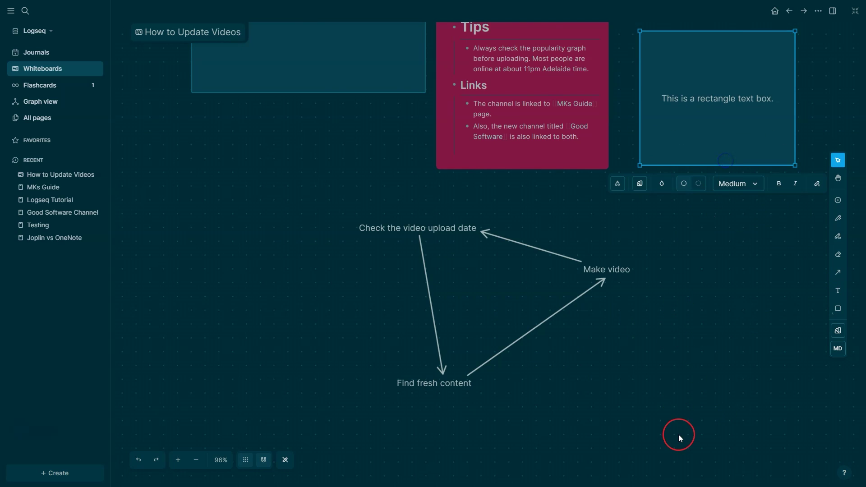
pyautogui.scroll(3, 680, 438)
pyautogui.click(842, 277)
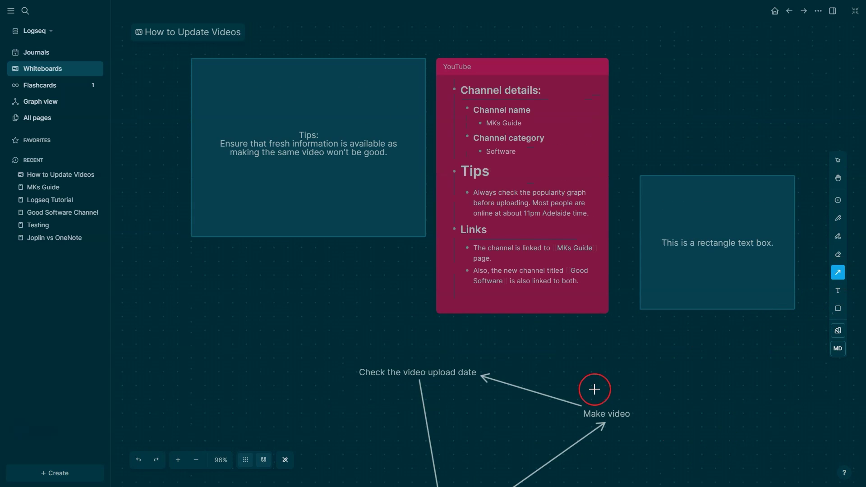
pyautogui.moveTo(655, 326); pyautogui.dragTo(670, 310)
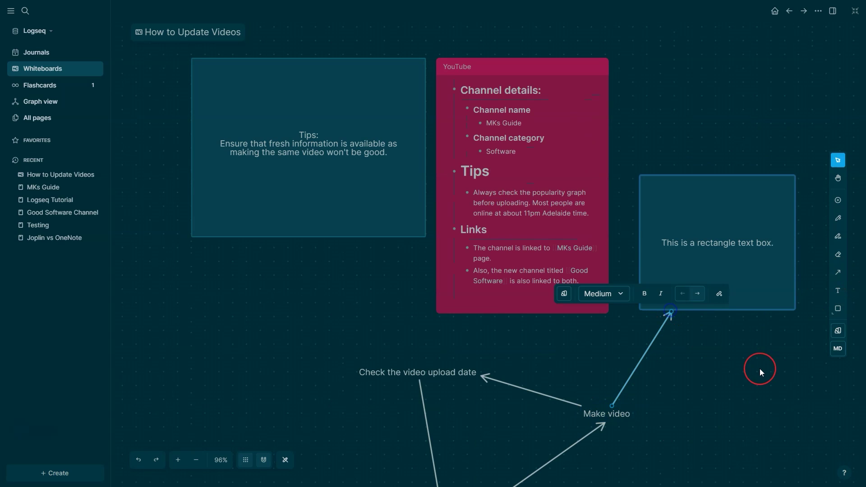
pyautogui.click(849, 293)
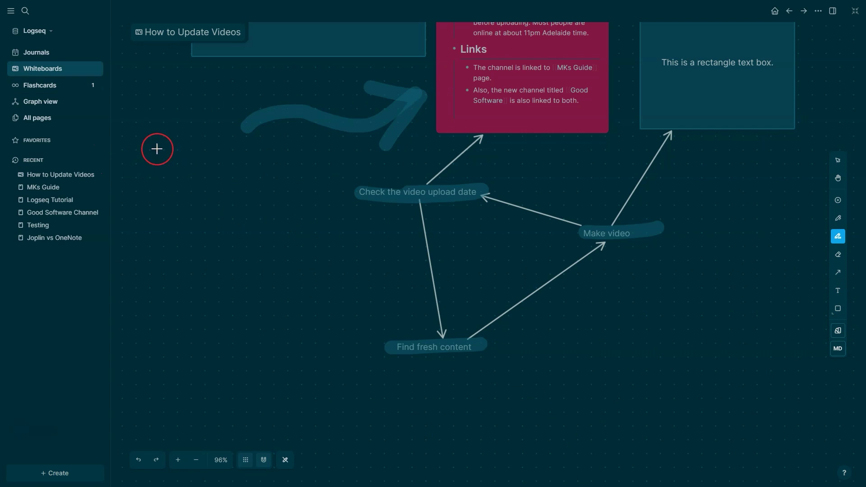
pyautogui.click(61, 84)
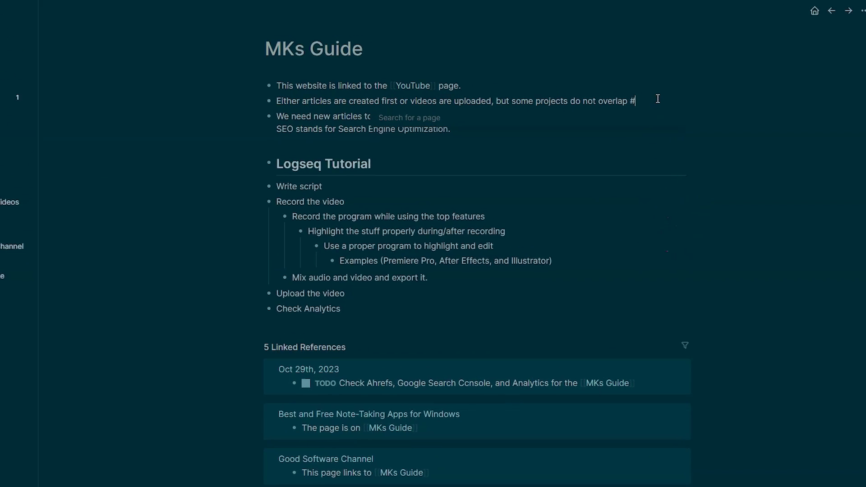
# - Tag the block #card, then step through both flashcards in preview mode and close the review
pyautogui.write('card')
pyautogui.press('Escape')
pyautogui.press('Escape')
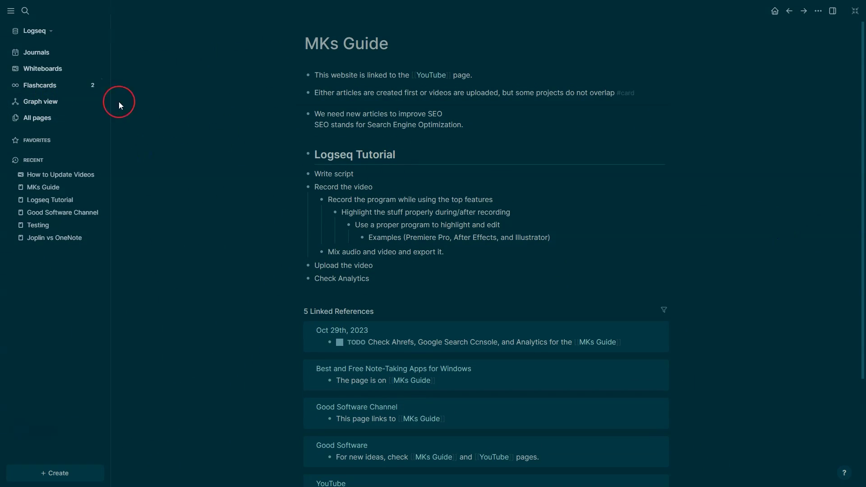
pyautogui.click(33, 85)
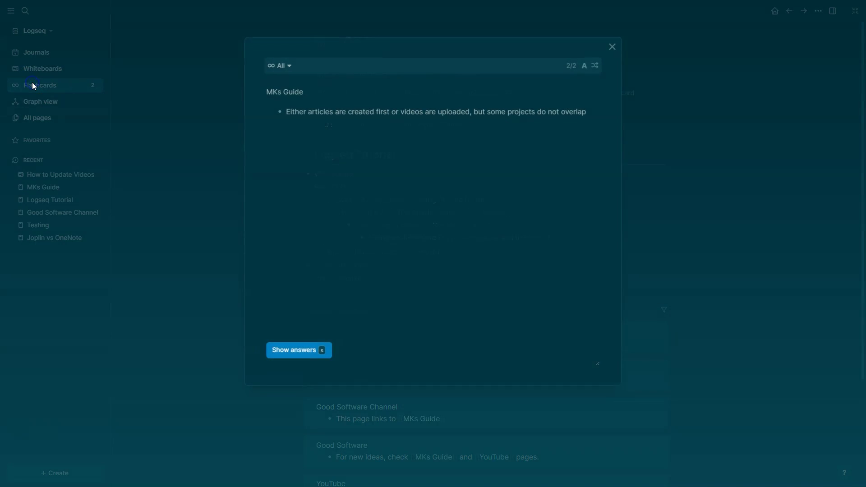
pyautogui.click(292, 72)
pyautogui.click(586, 66)
pyautogui.click(585, 66)
pyautogui.click(586, 66)
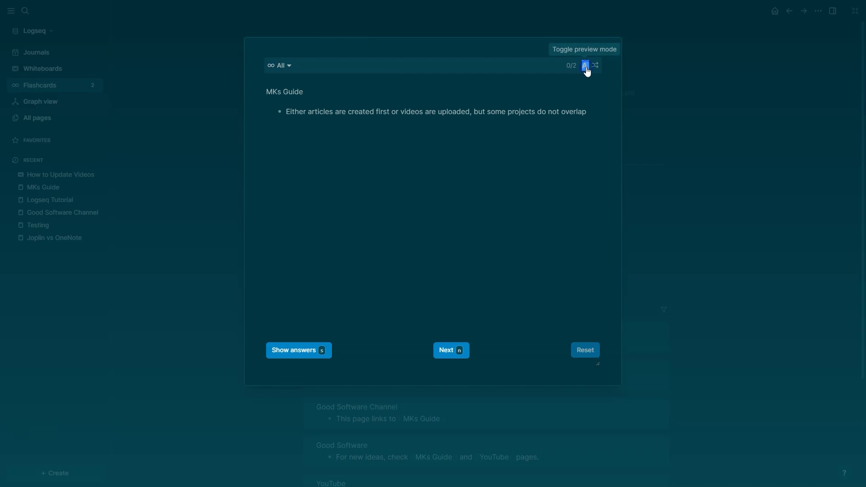
pyautogui.click(467, 351)
pyautogui.press('Escape')
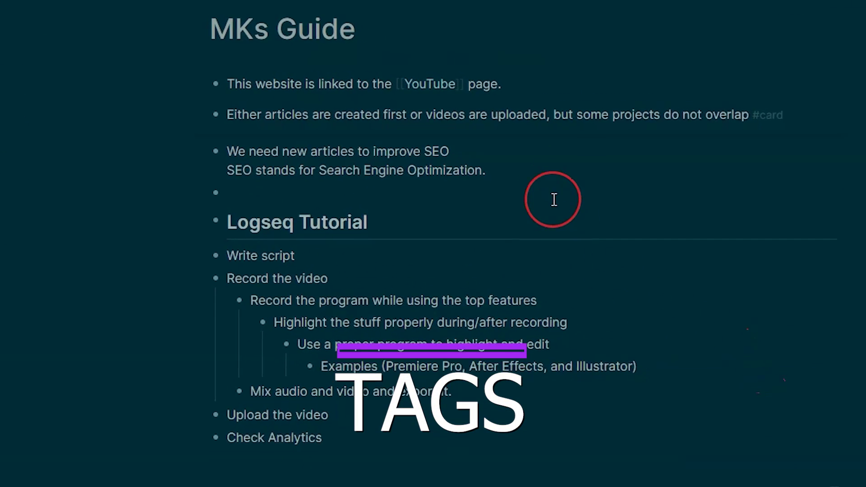
# - Append the new #mksguide tag to the end of the SEO line and follow it to the mksguide page
pyautogui.click(554, 187)
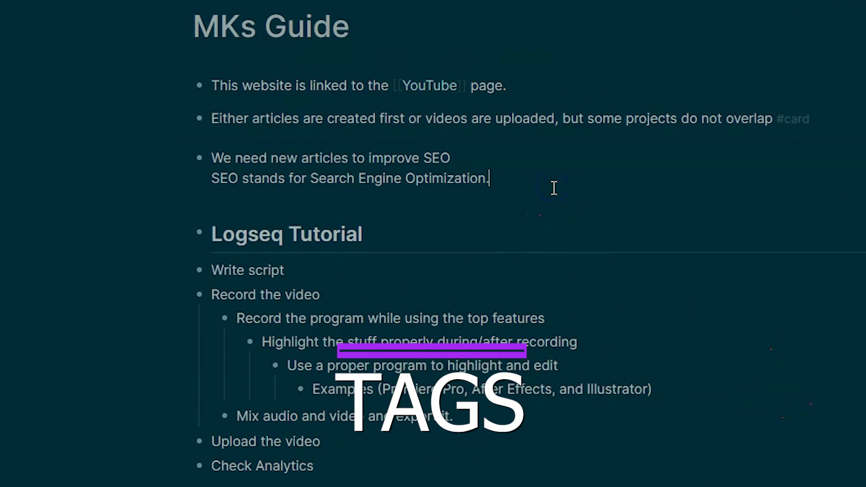
pyautogui.write('#c')
pyautogui.press('BackSpace')
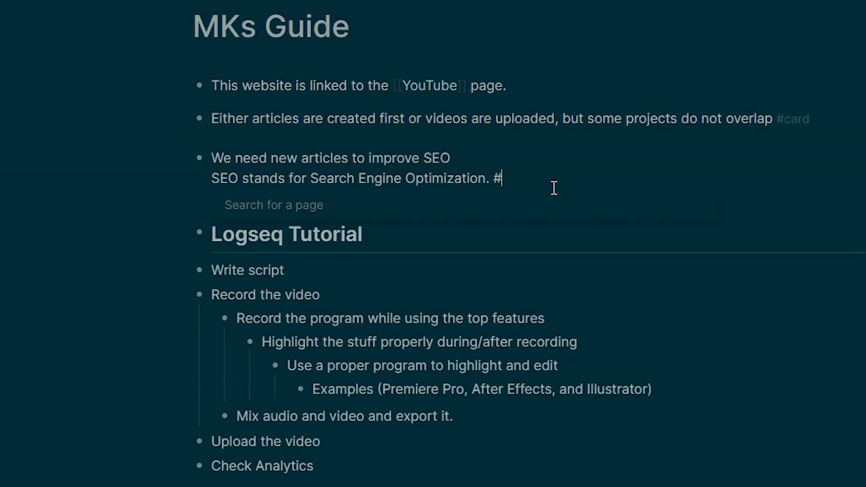
pyautogui.write('mksguide')
pyautogui.click(554, 182)
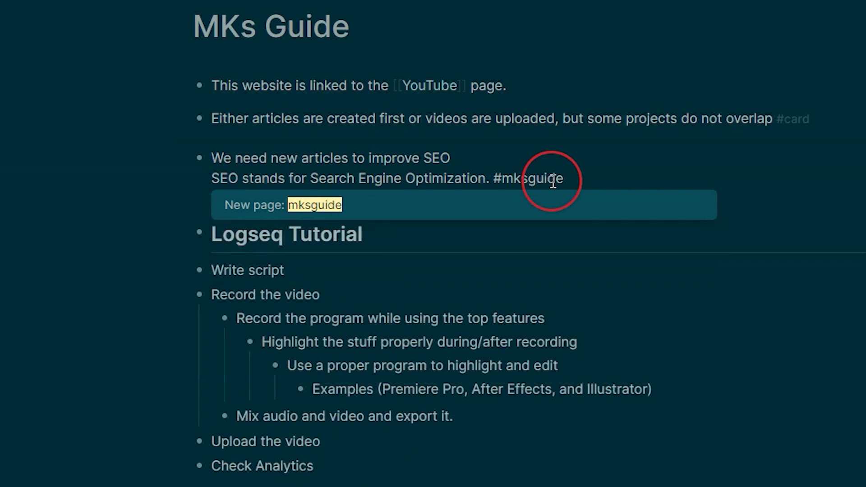
pyautogui.click(618, 224)
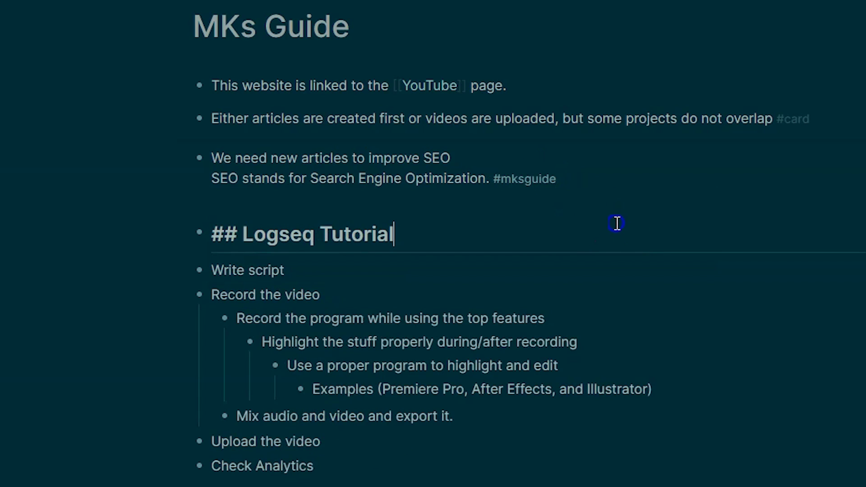
pyautogui.click(542, 178)
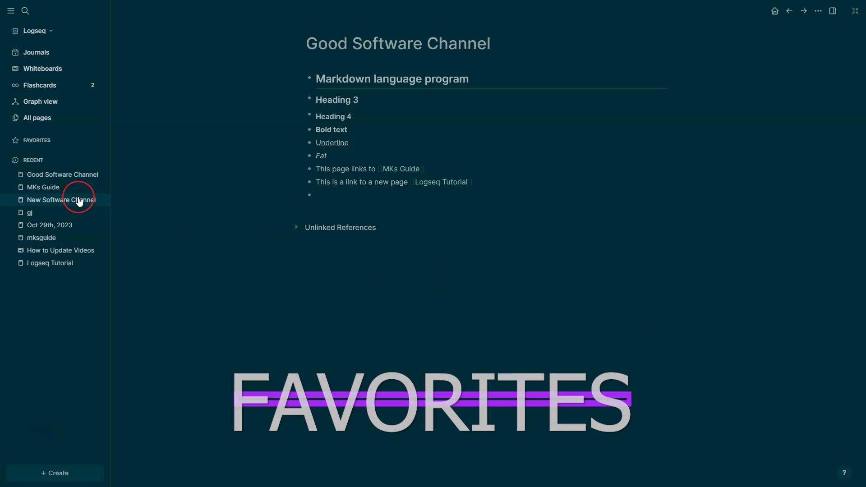
# - Add the MKs Guide and Good Software Channel pages to Favorites via their title menus
pyautogui.click(45, 188)
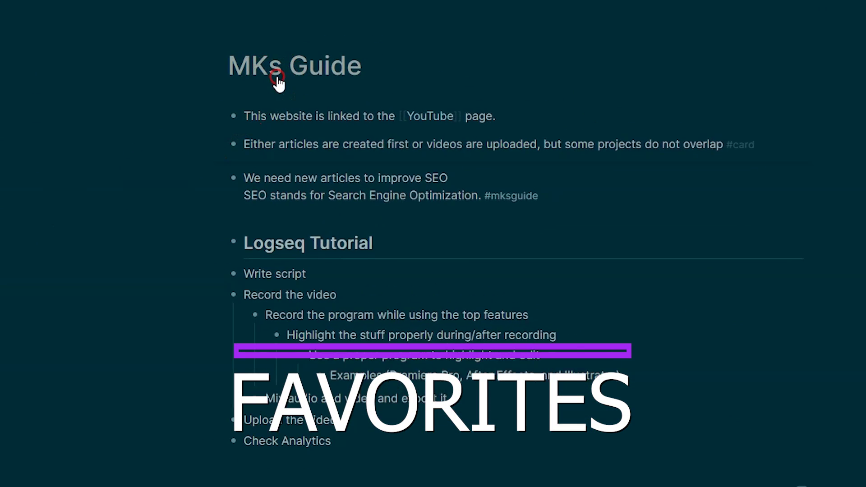
pyautogui.rightClick(310, 68)
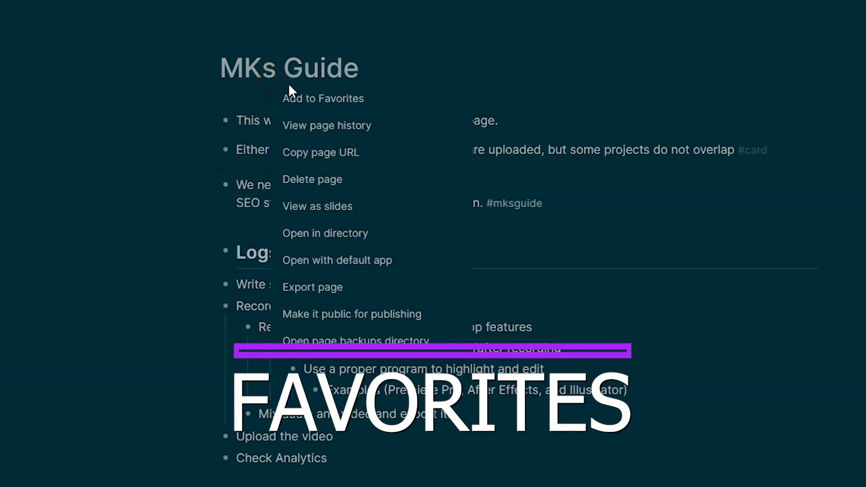
pyautogui.click(370, 107)
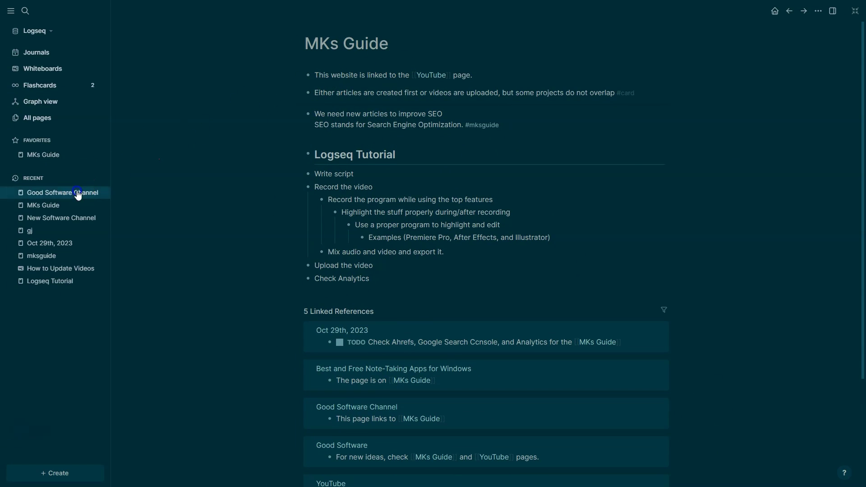
pyautogui.click(63, 192)
pyautogui.rightClick(366, 48)
pyautogui.click(375, 59)
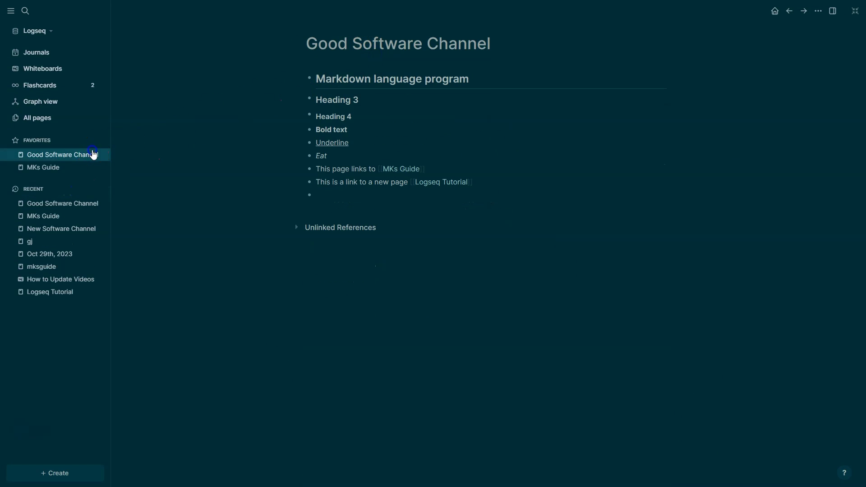
# - Jump to Journals with g j and mark the Logseq Tutorial task done
pyautogui.press('g')
pyautogui.press('j')
pyautogui.scroll(-3, 170, 181)
pyautogui.click(319, 165)
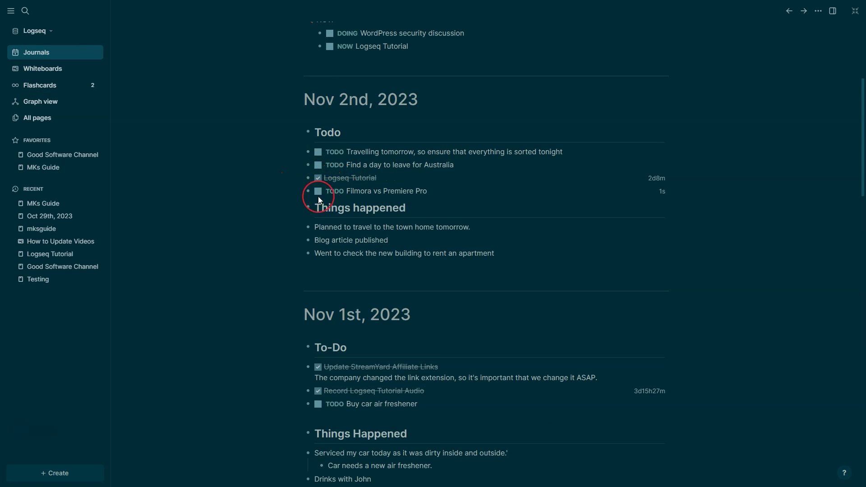
# - Mark the Nov 2nd 'Filmora vs Premiere Pro' task as DOING instead of TODO
pyautogui.click(333, 191)
pyautogui.click(333, 203)
pyautogui.click(335, 191)
# - Tick off the 'Filmora Subtitle Generation Video' task as done further down the journals
pyautogui.scroll(-3, 250, 204)
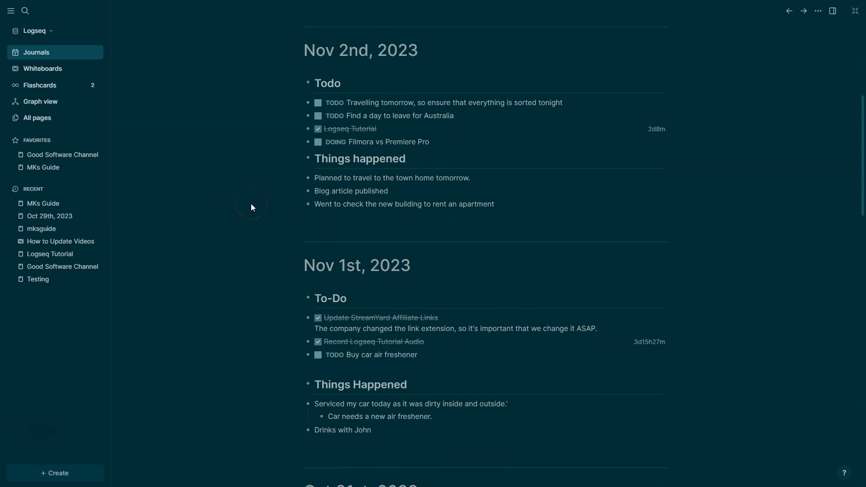
pyautogui.scroll(-5, 250, 204)
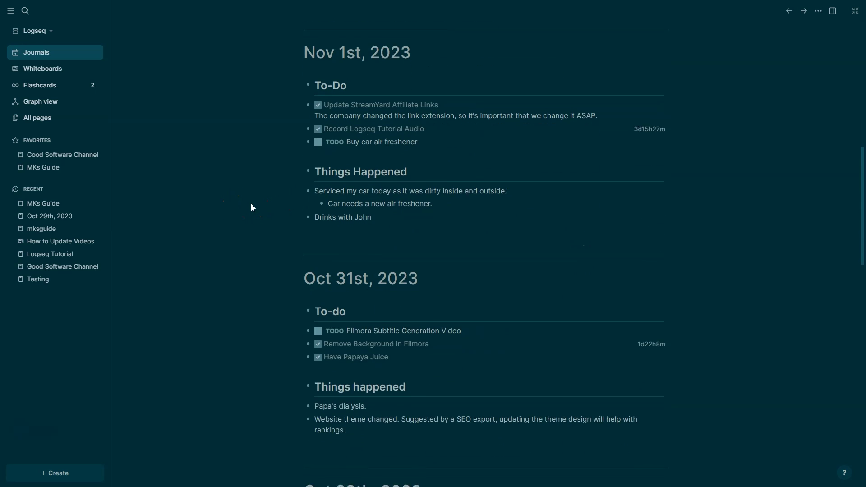
pyautogui.scroll(-1, 251, 204)
pyautogui.click(318, 200)
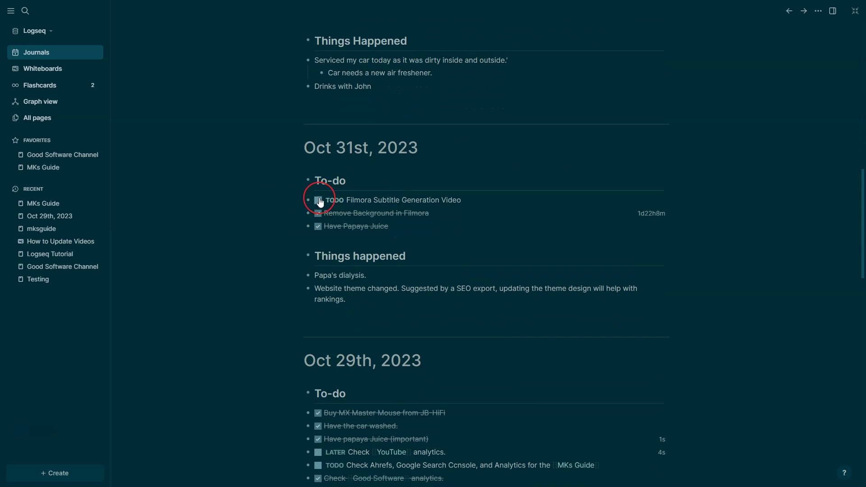